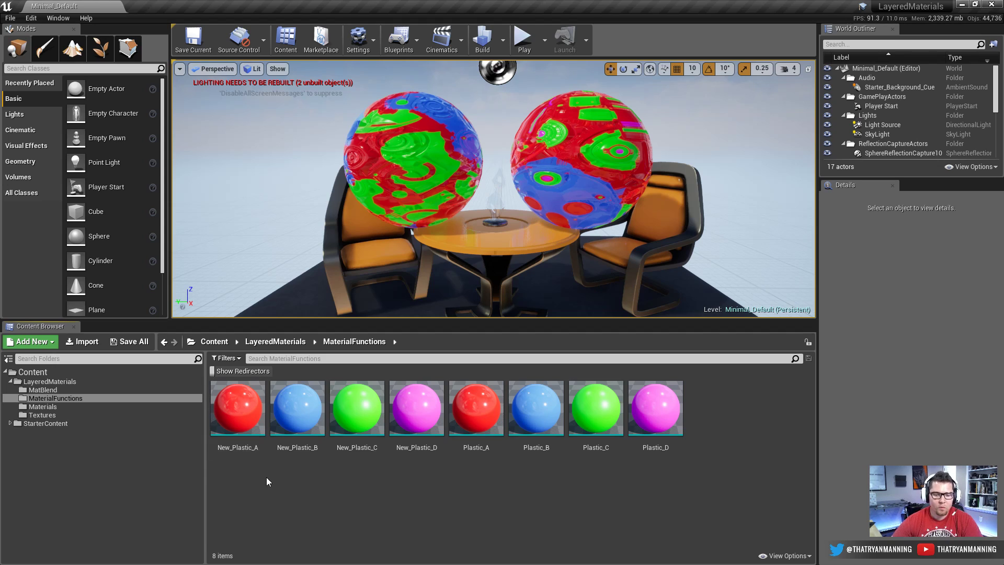
Create a Material Layer asset with the default name and open it for editing
{"action": "right_click", "coordinate": [300, 480]}
{"action": "mouse_move", "coordinate": [367, 403]}
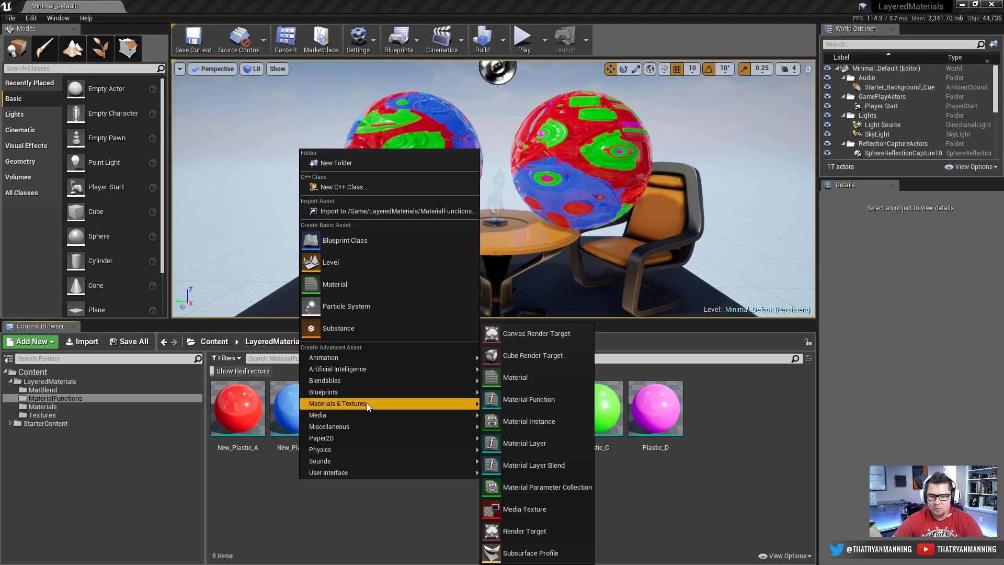
{"action": "left_click", "coordinate": [529, 400]}
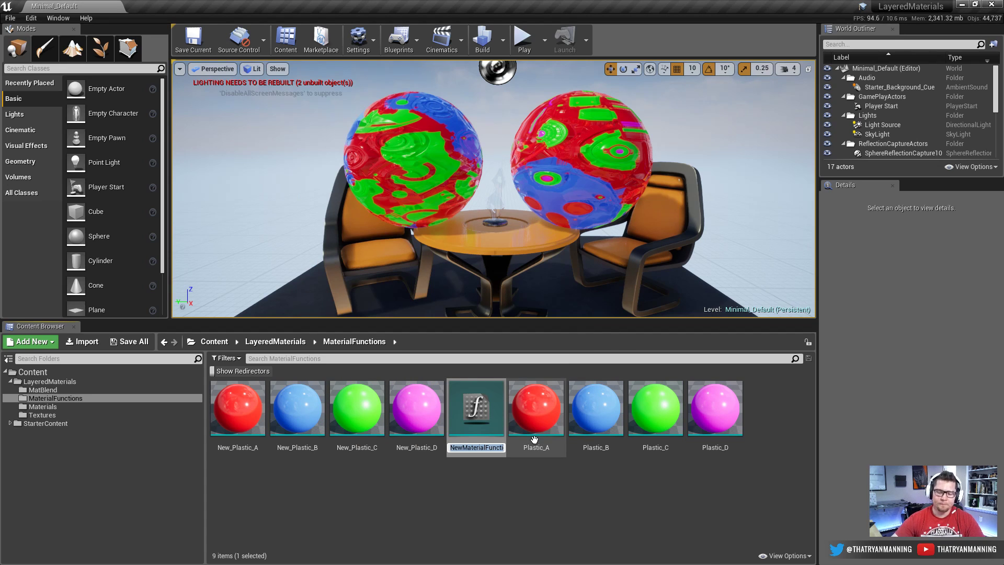
{"action": "key", "text": "Return"}
{"action": "double_click", "coordinate": [475, 411]}
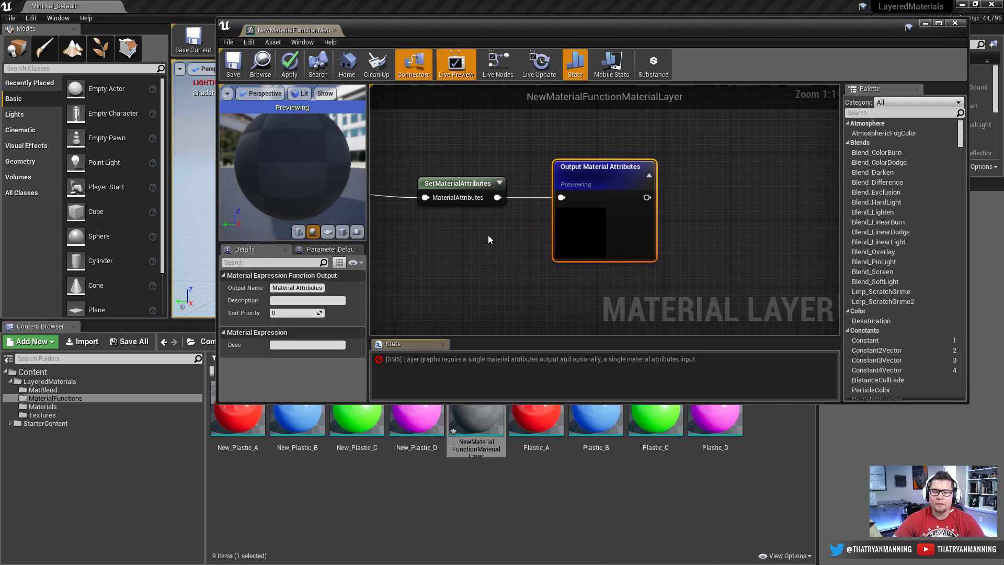
Add a MakeMaterialAttributes node and wire it into the layer input's Preview
{"action": "scroll", "coordinate": [488, 234], "scroll_direction": "down", "scroll_amount": 4}
{"action": "right_click_drag", "start_coordinate": [452, 242], "coordinate": [525, 243]}
{"action": "right_click", "coordinate": [507, 201]}
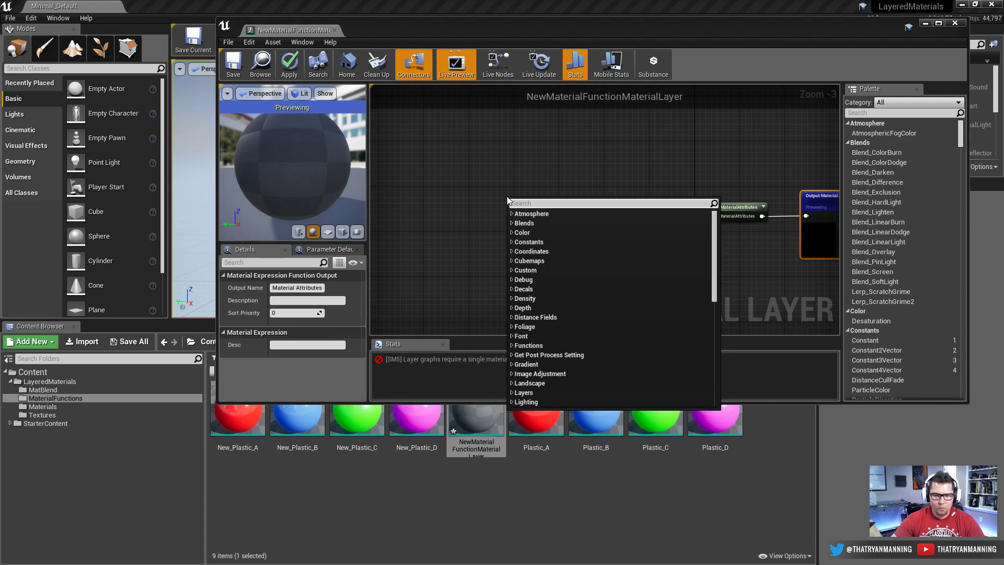
{"action": "type", "text": "make"}
{"action": "key", "text": "Return"}
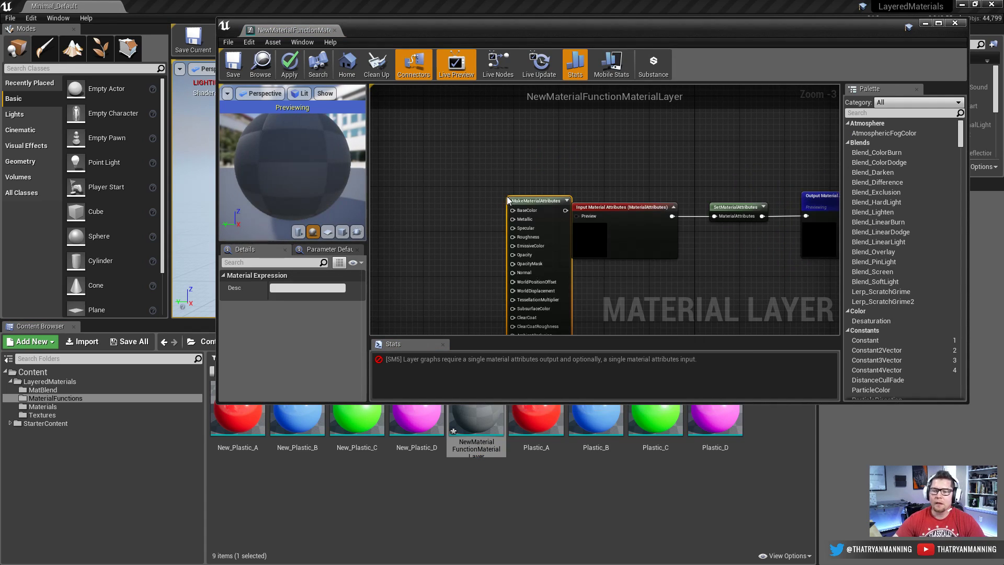
{"action": "left_click_drag", "start_coordinate": [493, 191], "coordinate": [577, 217]}
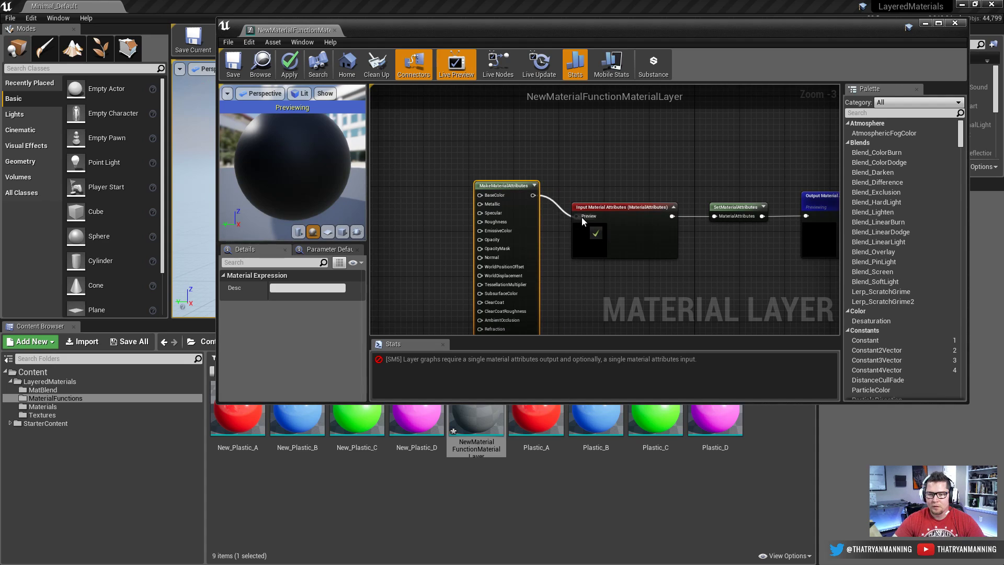
Wire a 0,0,0 Constant3Vector and two scalar Constants into BaseColor, Metallic and Specular
{"action": "right_click_drag", "start_coordinate": [566, 219], "coordinate": [643, 219]}
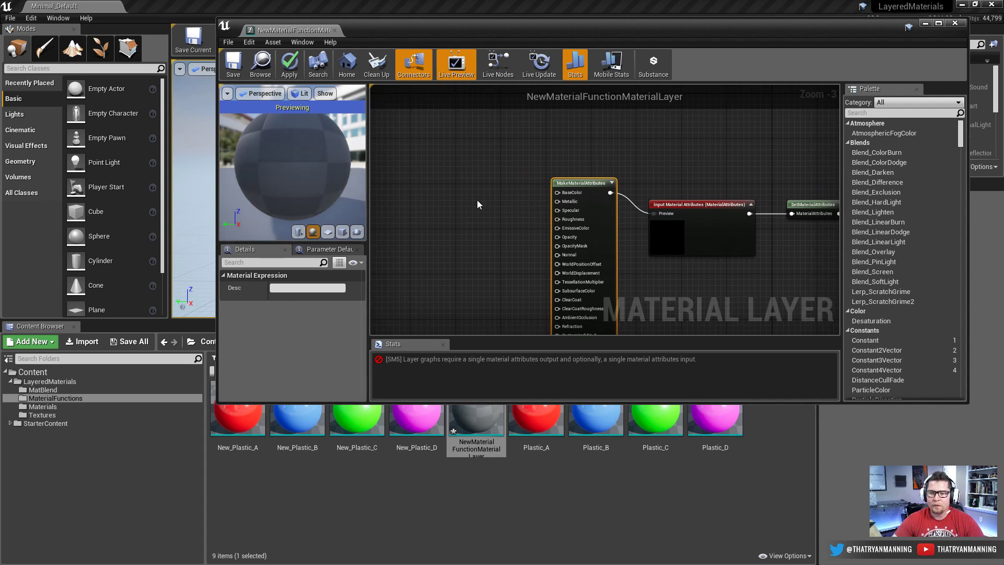
{"action": "left_click", "coordinate": [475, 141]}
{"action": "left_click", "coordinate": [488, 214]}
{"action": "left_click", "coordinate": [489, 240]}
{"action": "left_click_drag", "start_coordinate": [516, 153], "coordinate": [557, 193]}
{"action": "left_click_drag", "start_coordinate": [500, 228], "coordinate": [558, 201]}
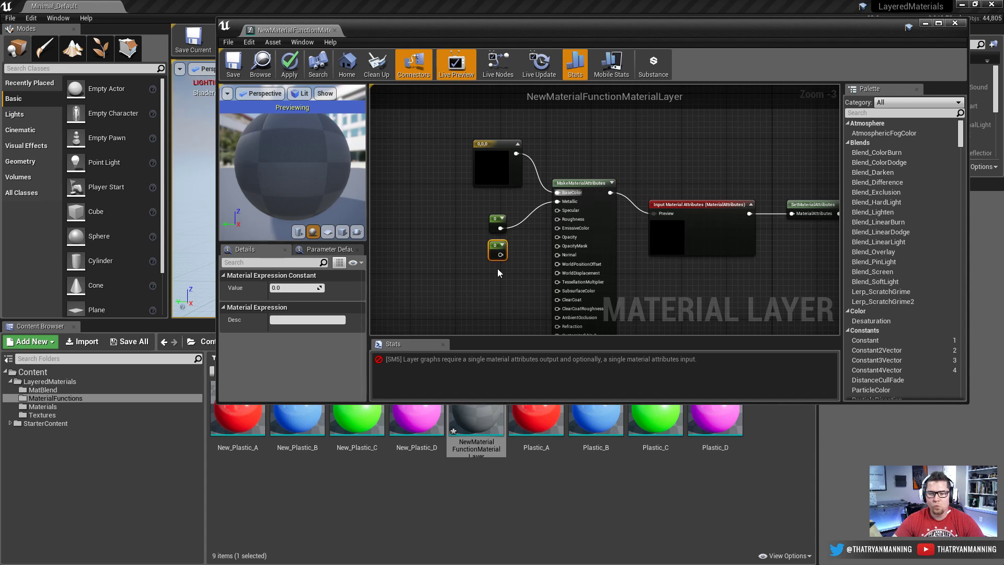
{"action": "left_click_drag", "start_coordinate": [501, 254], "coordinate": [558, 210]}
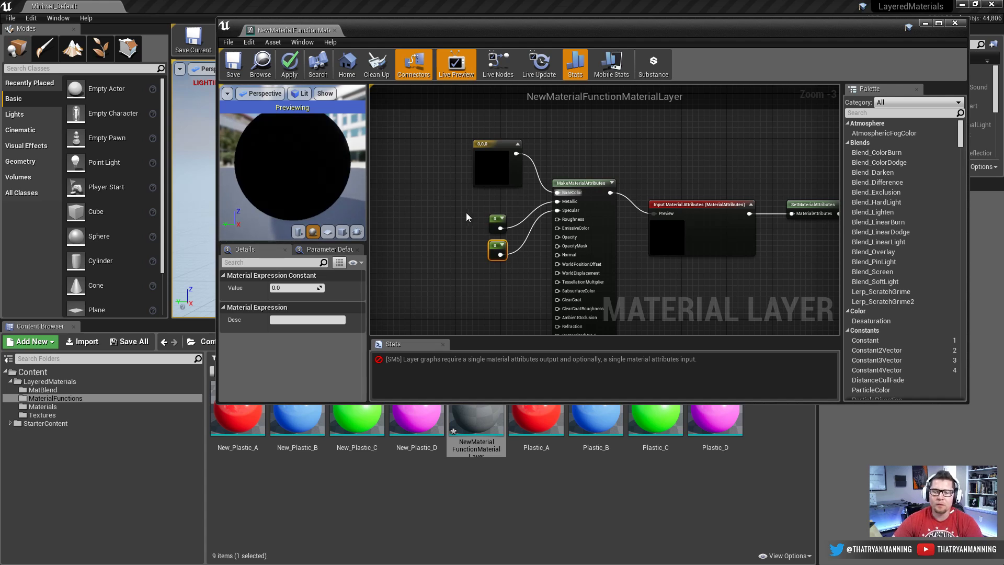
{"action": "left_click_drag", "start_coordinate": [436, 121], "coordinate": [507, 269]}
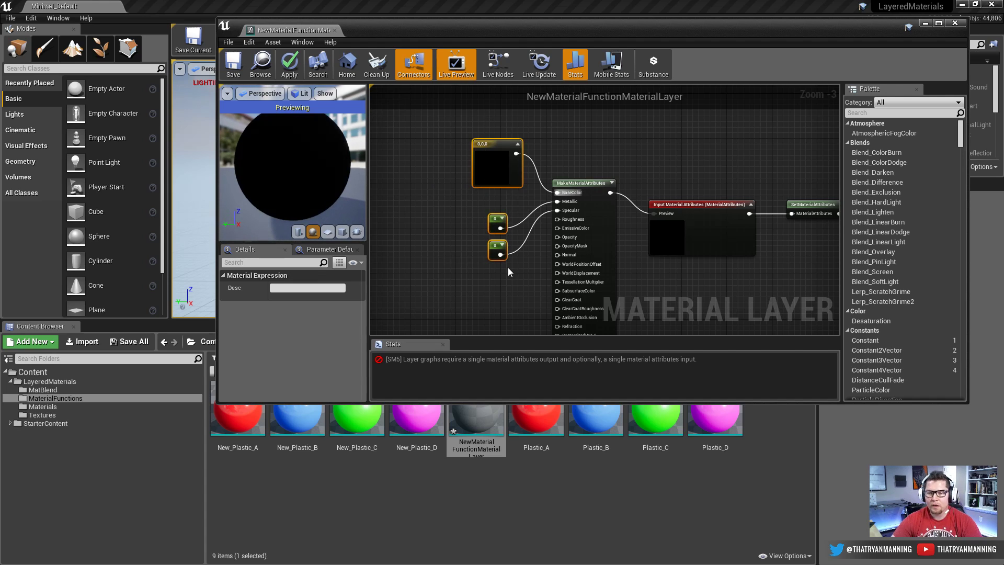
Convert the BaseColor, Metallic and Specular constants to parameters and save the layer
{"action": "right_click", "coordinate": [494, 151]}
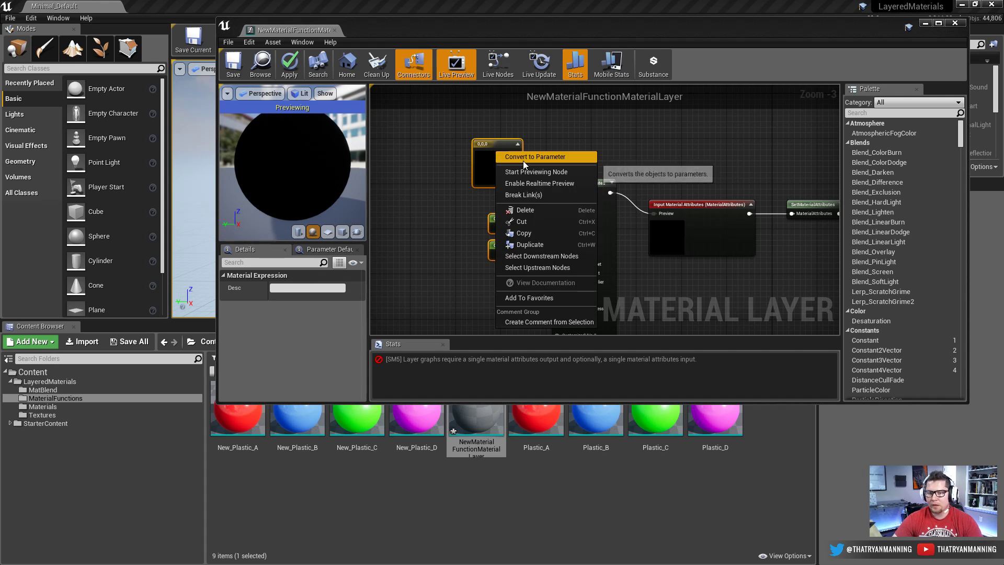
{"action": "left_click", "coordinate": [523, 157]}
{"action": "left_click", "coordinate": [457, 241]}
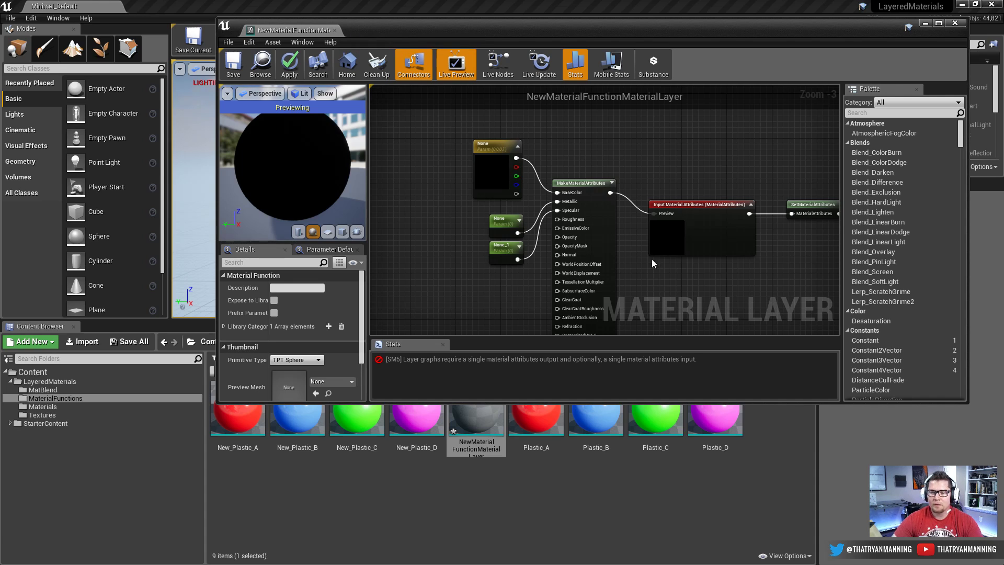
{"action": "right_click_drag", "start_coordinate": [645, 181], "coordinate": [555, 152]}
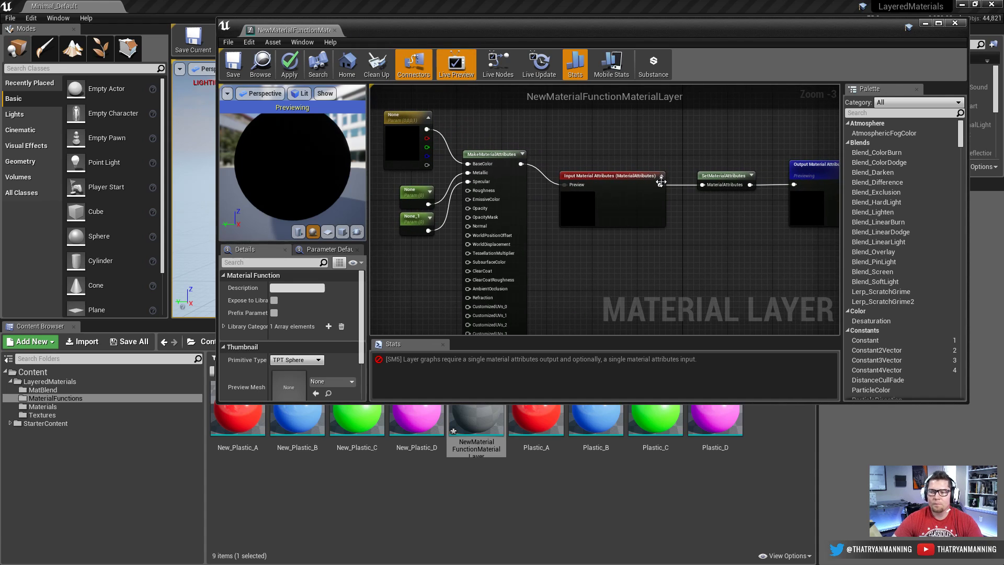
{"action": "left_click", "coordinate": [233, 68]}
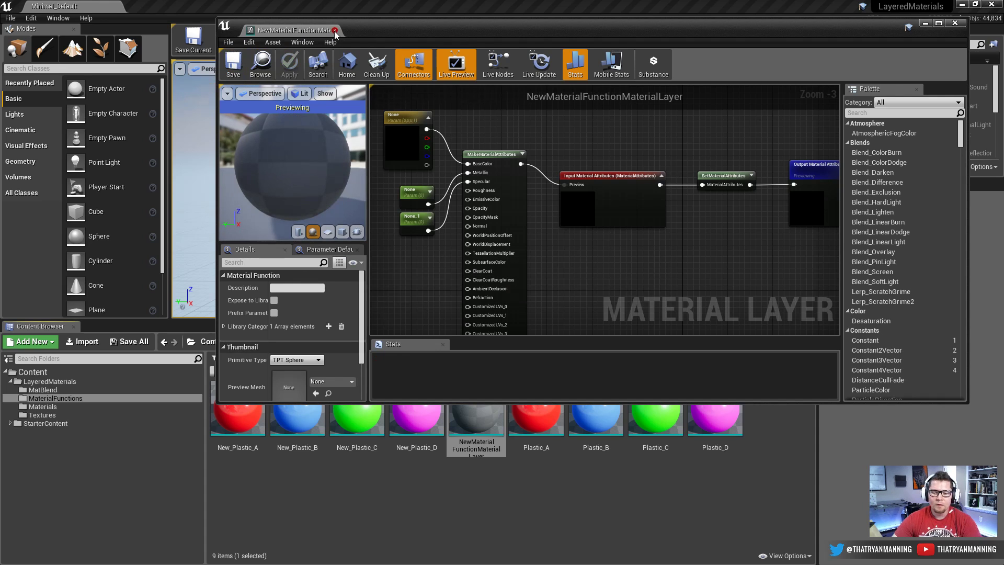
Close the material layer editor and dismiss the stray asset menu
{"action": "left_click", "coordinate": [334, 30]}
{"action": "right_click", "coordinate": [382, 500]}
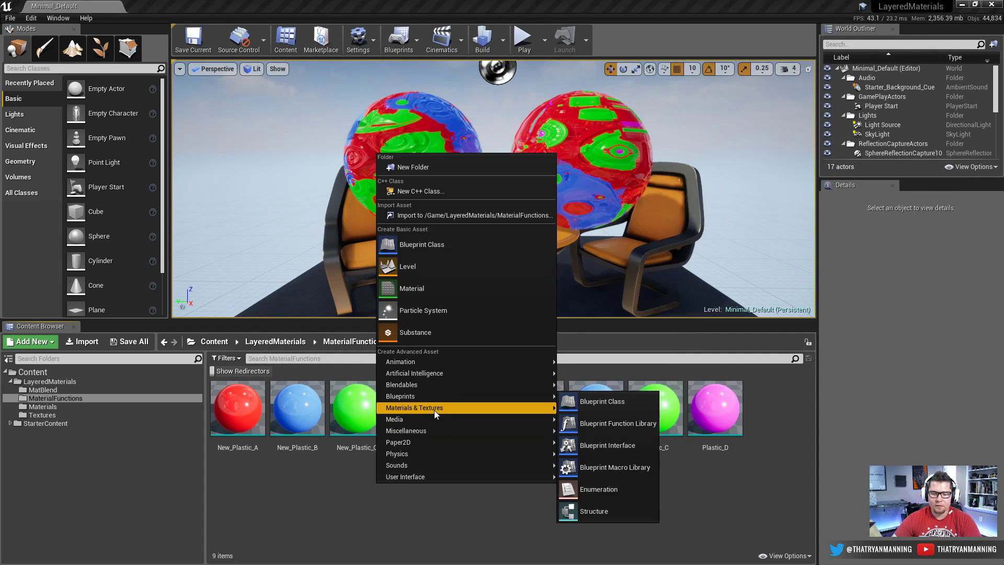
{"action": "mouse_move", "coordinate": [434, 410]}
{"action": "left_click", "coordinate": [630, 443]}
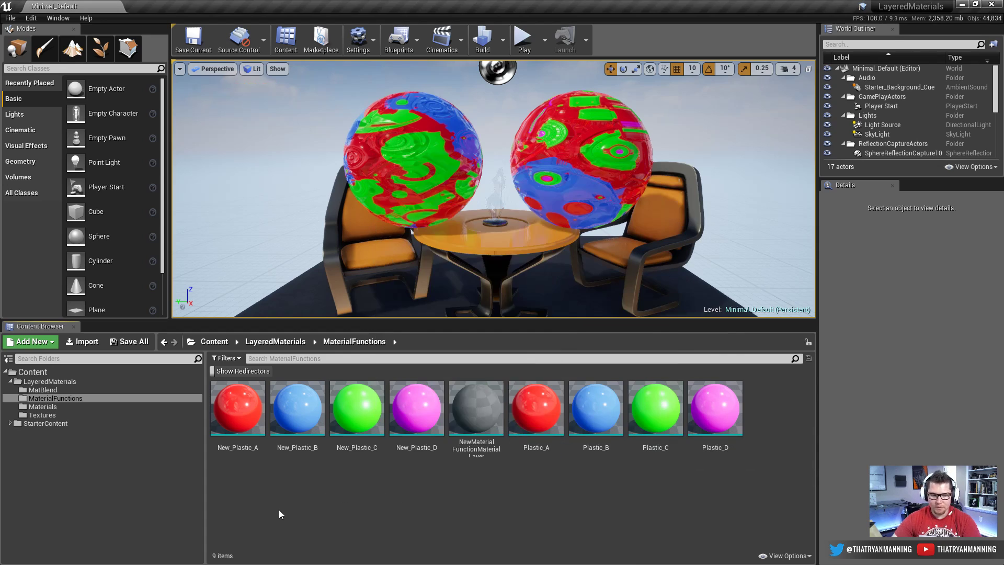
Create a Material Layer Blend named RGBA_Blend in the MatBlend folder
{"action": "left_click", "coordinate": [50, 389]}
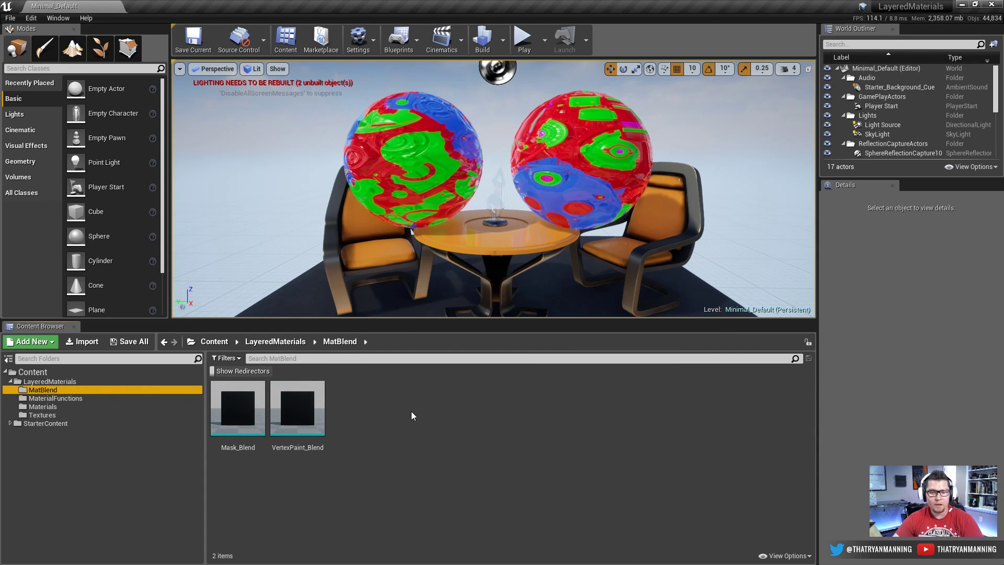
{"action": "right_click", "coordinate": [362, 403]}
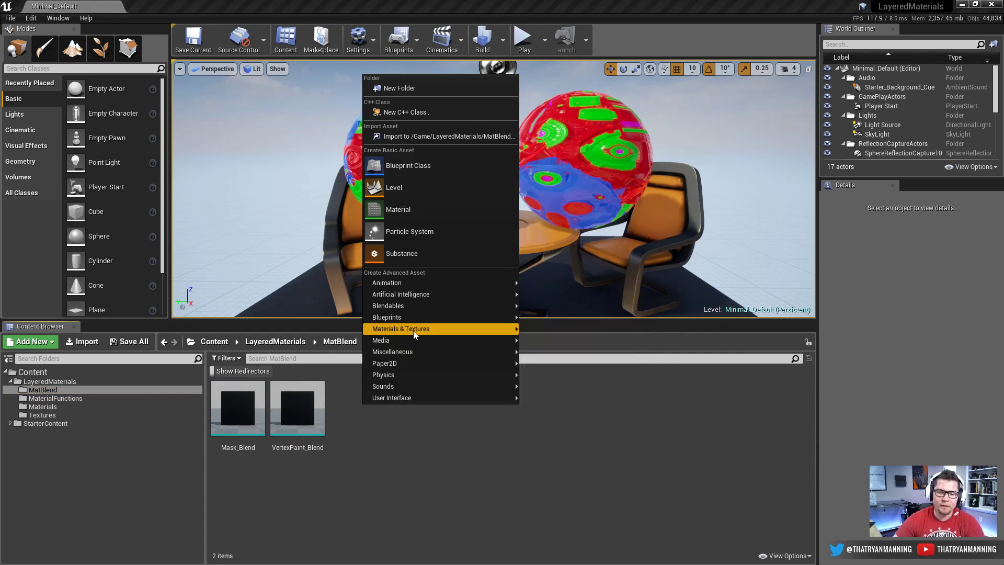
{"action": "mouse_move", "coordinate": [413, 334]}
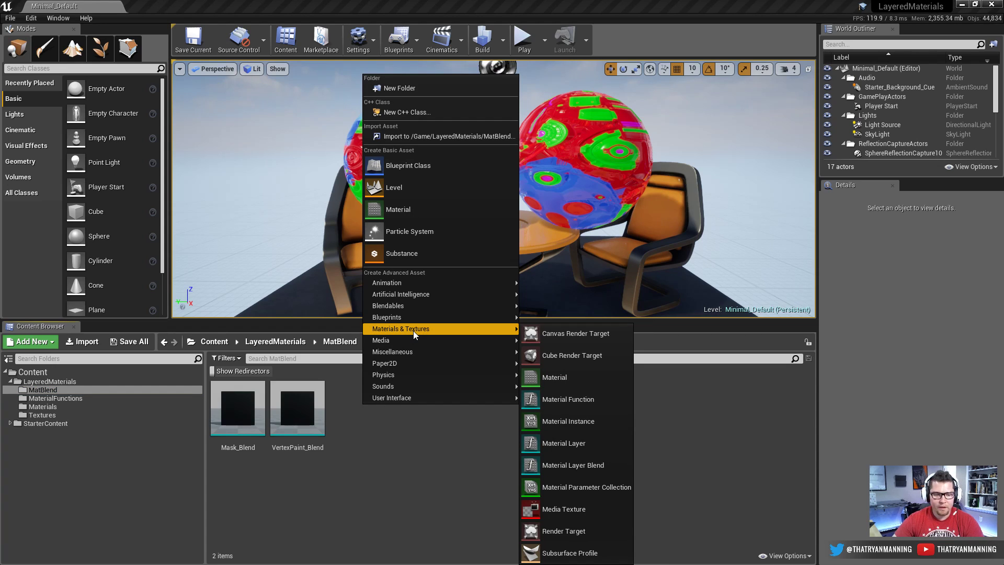
{"action": "left_click", "coordinate": [553, 464]}
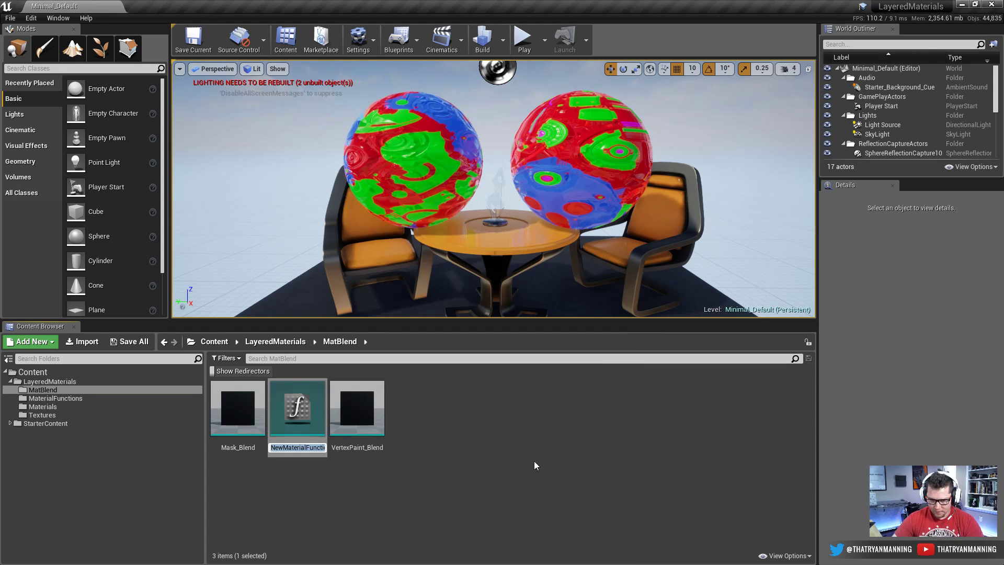
{"action": "type", "text": "RGBA_Ble"}
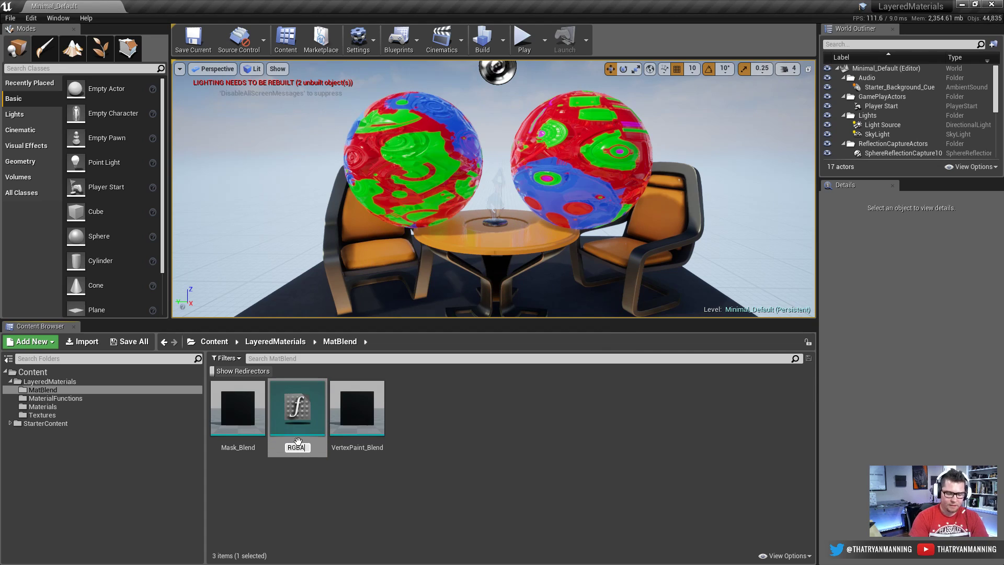
{"action": "type", "text": "nd"}
{"action": "key", "text": "Return"}
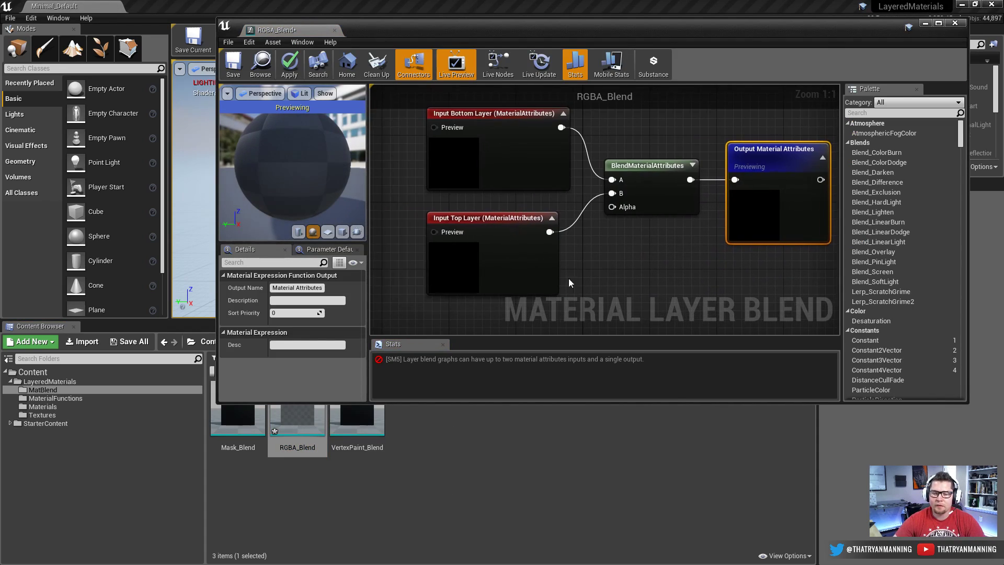
Drag T_Crunch_Torso_MASK from the Textures folder into the RGBA_Blend graph as a Texture Sample
{"action": "left_click_drag", "start_coordinate": [217, 403], "coordinate": [52, 515]}
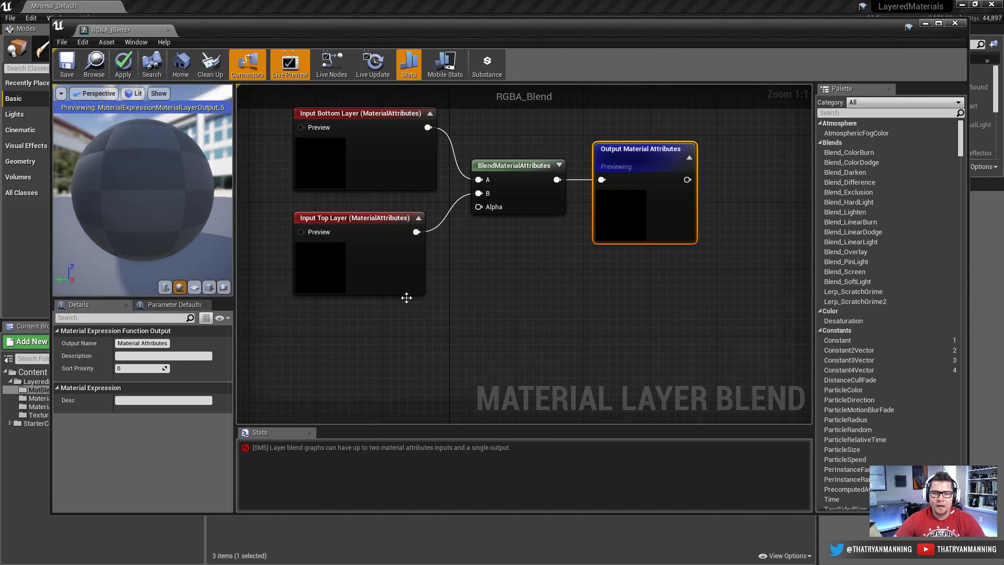
{"action": "key", "text": "Home"}
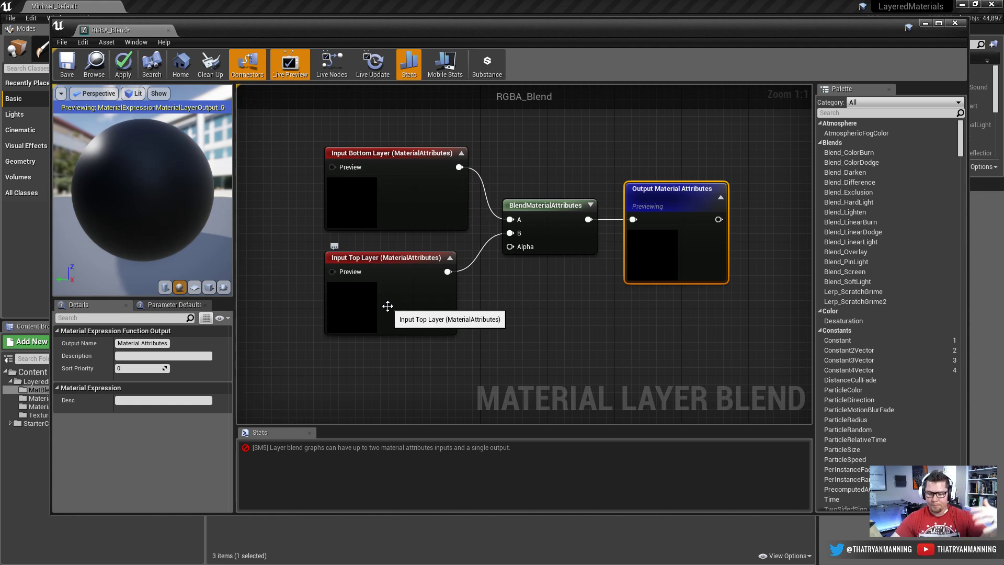
{"action": "right_click_drag", "start_coordinate": [517, 272], "coordinate": [525, 247]}
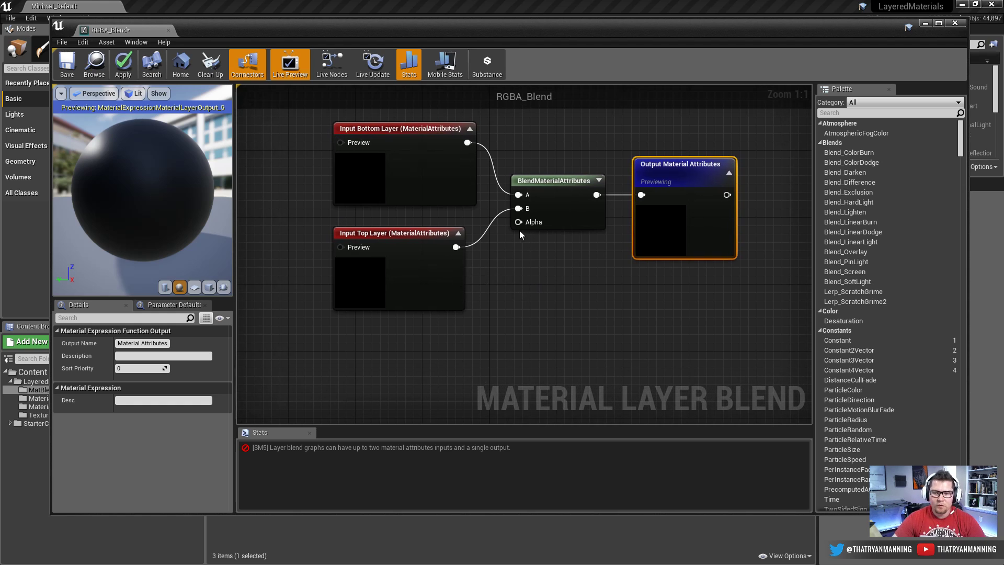
{"action": "left_click_drag", "start_coordinate": [218, 514], "coordinate": [218, 406]}
{"action": "left_click", "coordinate": [41, 415]}
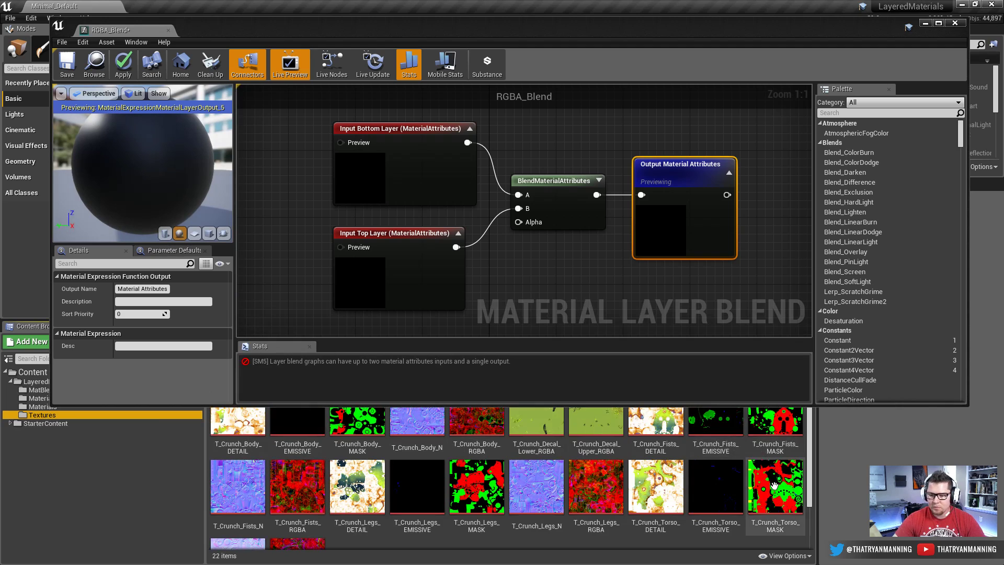
{"action": "left_click_drag", "start_coordinate": [775, 486], "coordinate": [294, 309]}
{"action": "right_click_drag", "start_coordinate": [293, 309], "coordinate": [328, 144]}
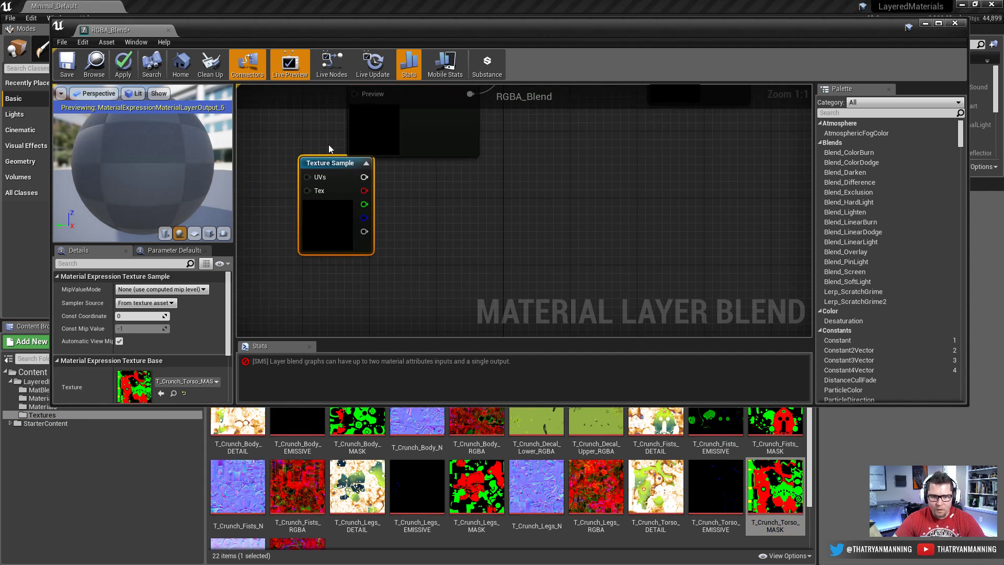
{"action": "right_click_drag", "start_coordinate": [520, 185], "coordinate": [563, 231]}
{"action": "scroll", "coordinate": [562, 232], "scroll_direction": "down", "scroll_amount": 1}
{"action": "scroll", "coordinate": [562, 231], "scroll_direction": "down", "scroll_amount": 1}
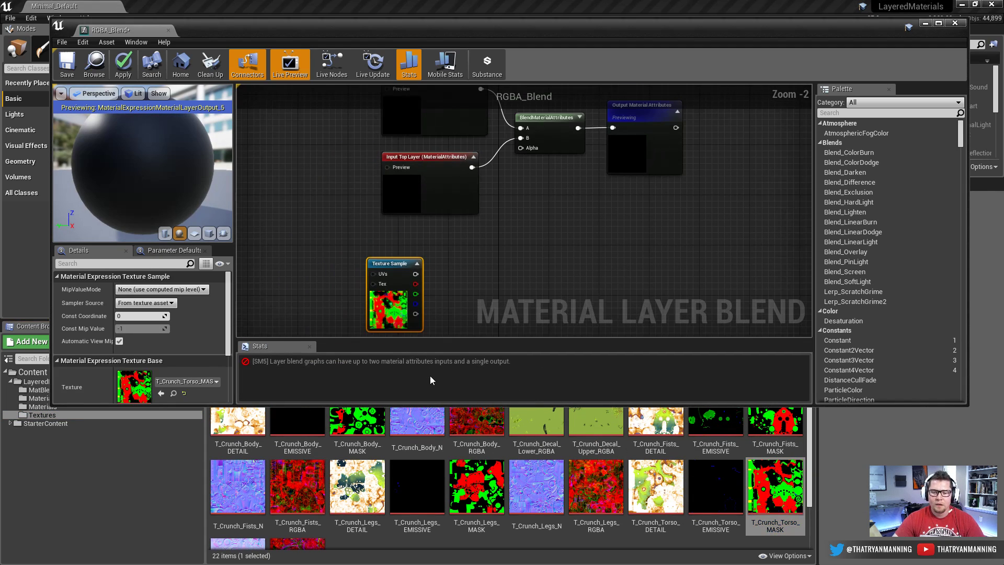
{"action": "left_click_drag", "start_coordinate": [428, 406], "coordinate": [428, 470]}
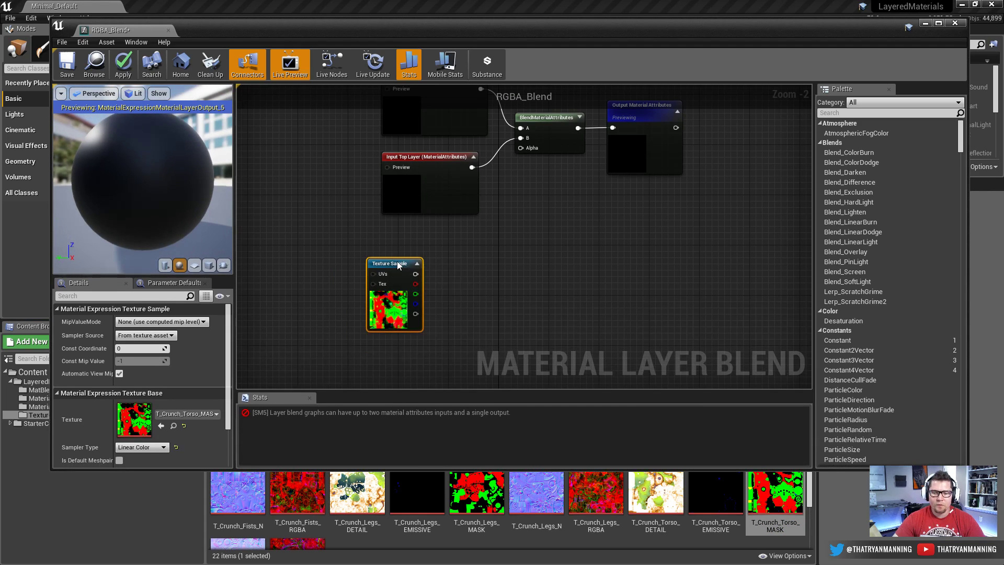
Convert the texture sample to a parameter, apply, and name it Mask_Input
{"action": "right_click", "coordinate": [398, 263]}
{"action": "left_click", "coordinate": [444, 302]}
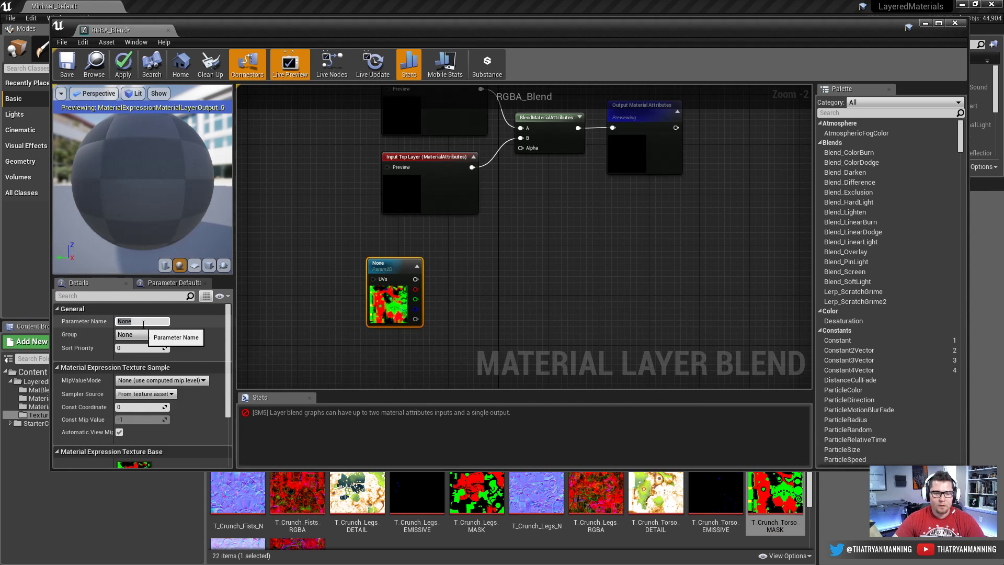
{"action": "left_click", "coordinate": [143, 321]}
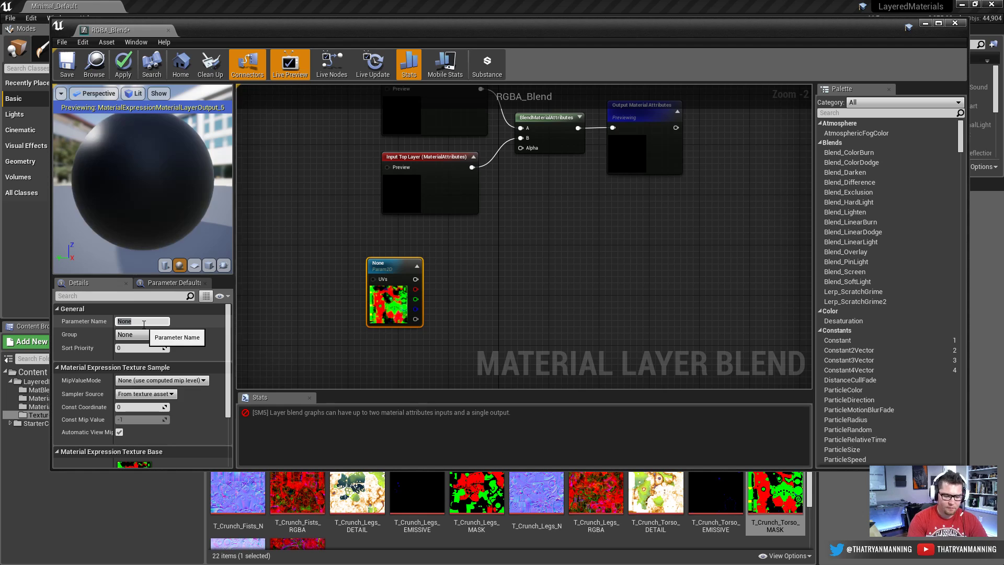
{"action": "left_click", "coordinate": [123, 64]}
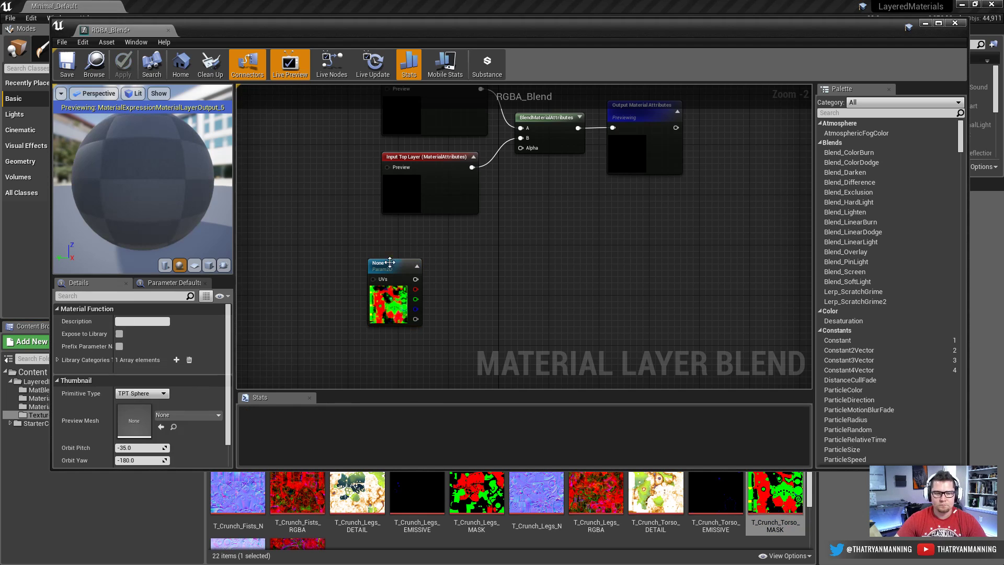
{"action": "left_click", "coordinate": [116, 322]}
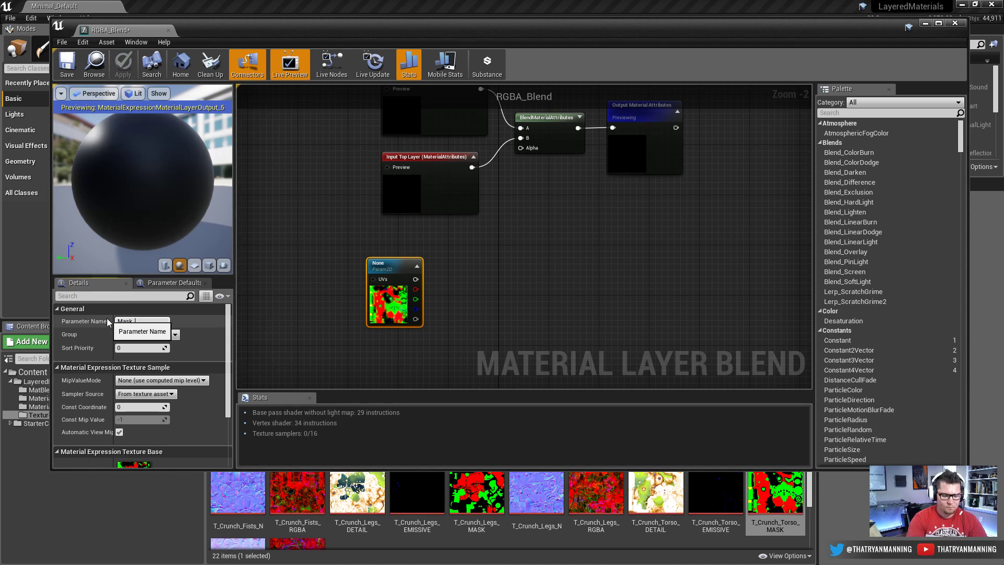
{"action": "type", "text": "Mask_Input"}
{"action": "key", "text": "Return"}
Add an Append node taking Mask_Input's RGB into A and alpha into B
{"action": "left_click_drag", "start_coordinate": [415, 279], "coordinate": [506, 282]}
{"action": "type", "text": "append"}
{"action": "key", "text": "Return"}
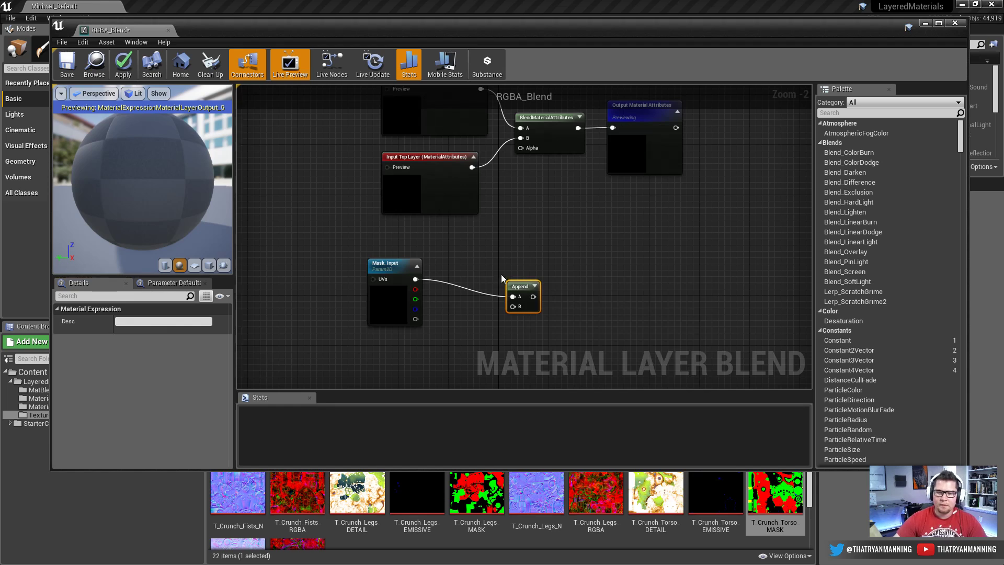
{"action": "left_click_drag", "start_coordinate": [486, 289], "coordinate": [415, 319]}
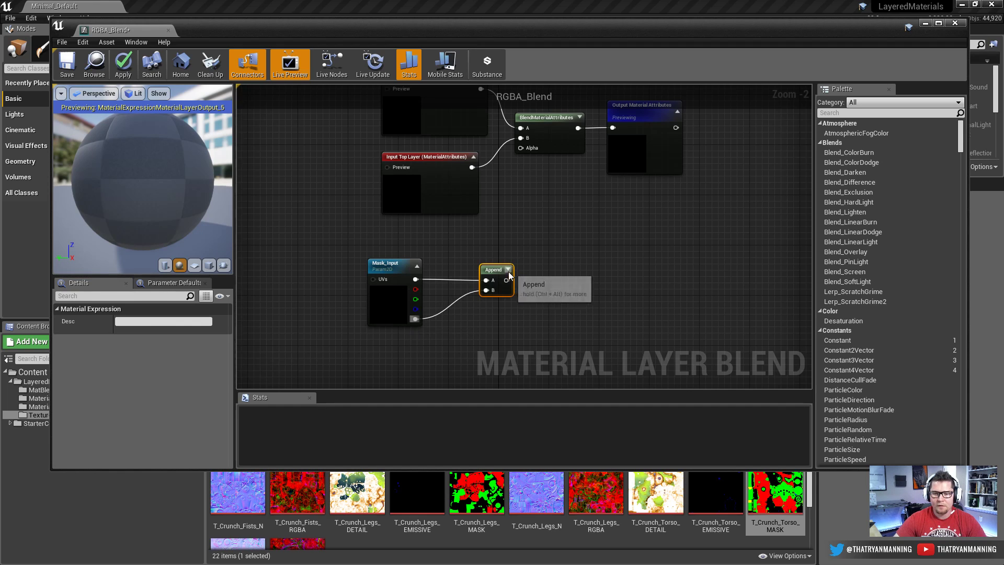
{"action": "left_click_drag", "start_coordinate": [491, 275], "coordinate": [472, 269]}
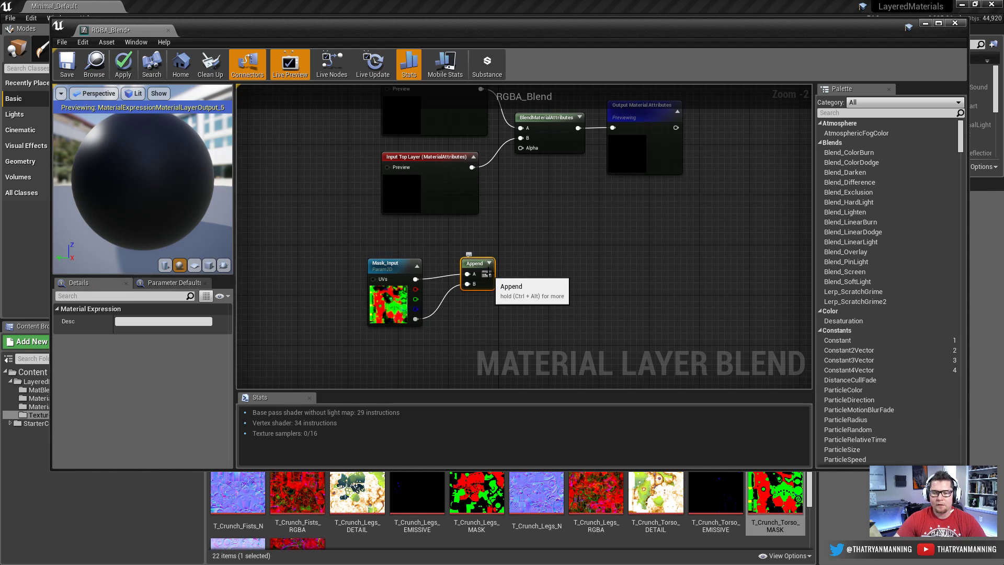
{"action": "left_click_drag", "start_coordinate": [488, 274], "coordinate": [520, 239]}
Route Append through a ChannelMaskParameter named Channel into Alpha, and save RGBA_Blend
{"action": "type", "text": "chan"}
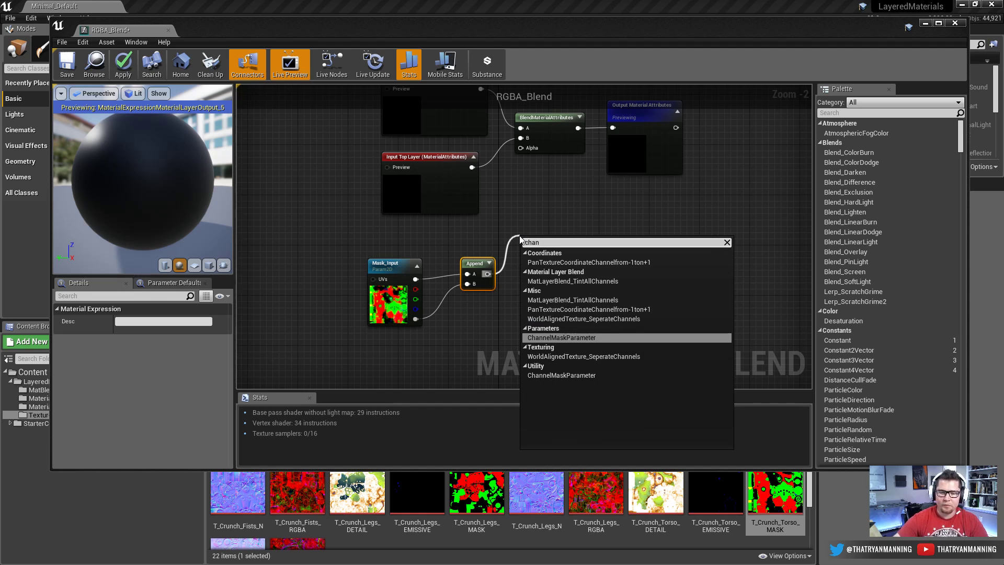
{"action": "key", "text": "Return"}
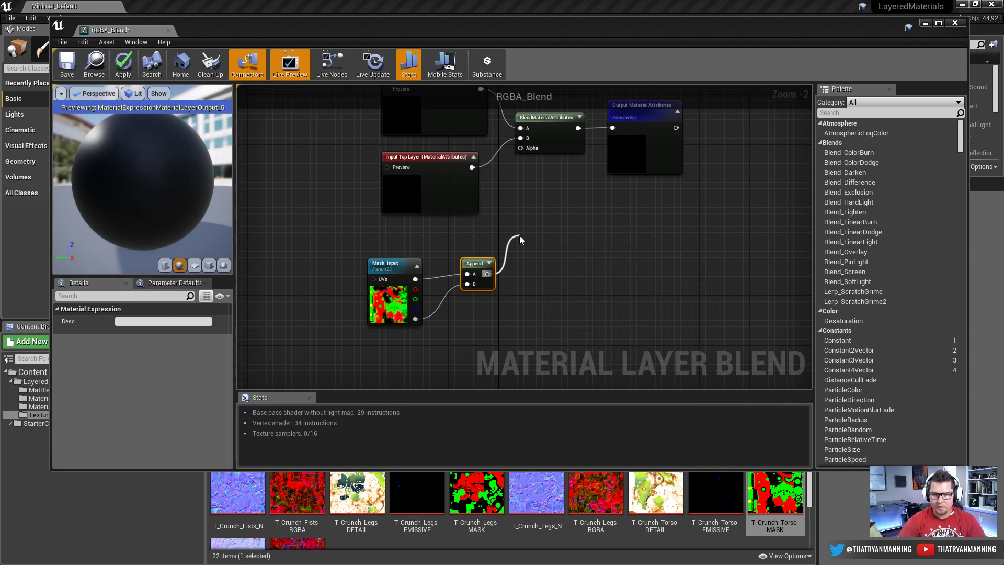
{"action": "type", "text": "Channel"}
{"action": "key", "text": "Return"}
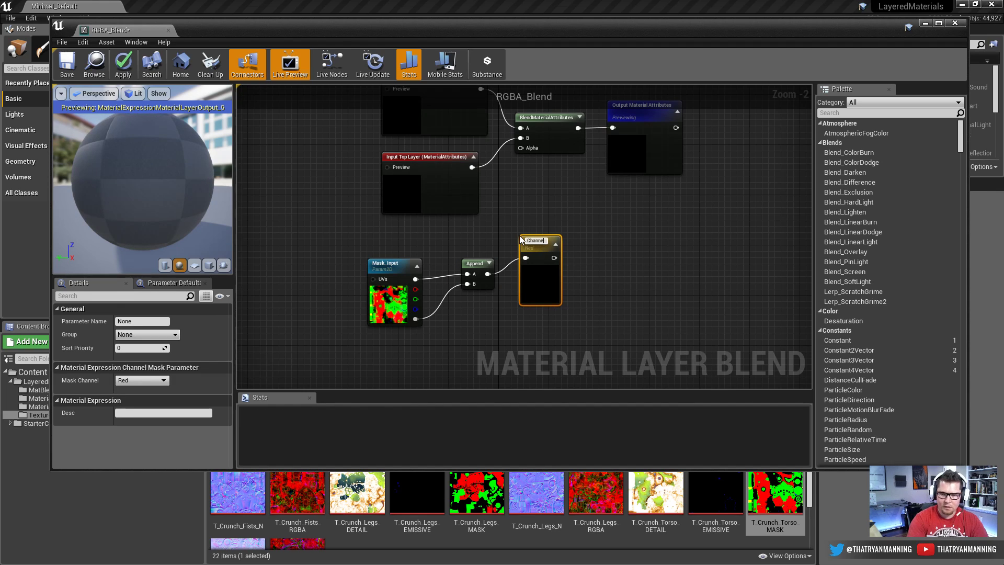
{"action": "left_click_drag", "start_coordinate": [554, 255], "coordinate": [521, 148]}
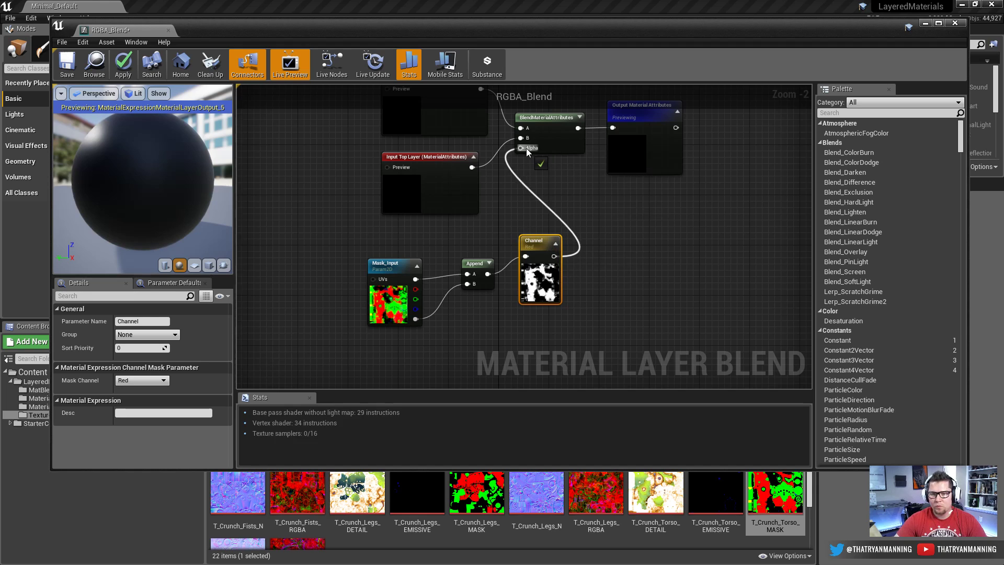
{"action": "left_click", "coordinate": [72, 64]}
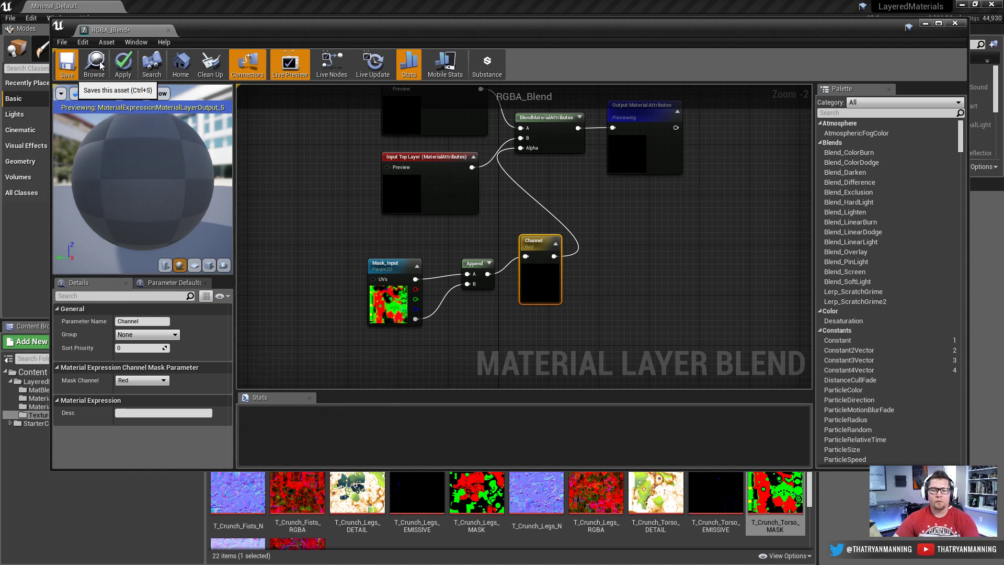
Close RGBA_Blend and create a material named NewMaterial in the Materials folder
{"action": "left_click", "coordinate": [168, 30]}
{"action": "left_click", "coordinate": [75, 398]}
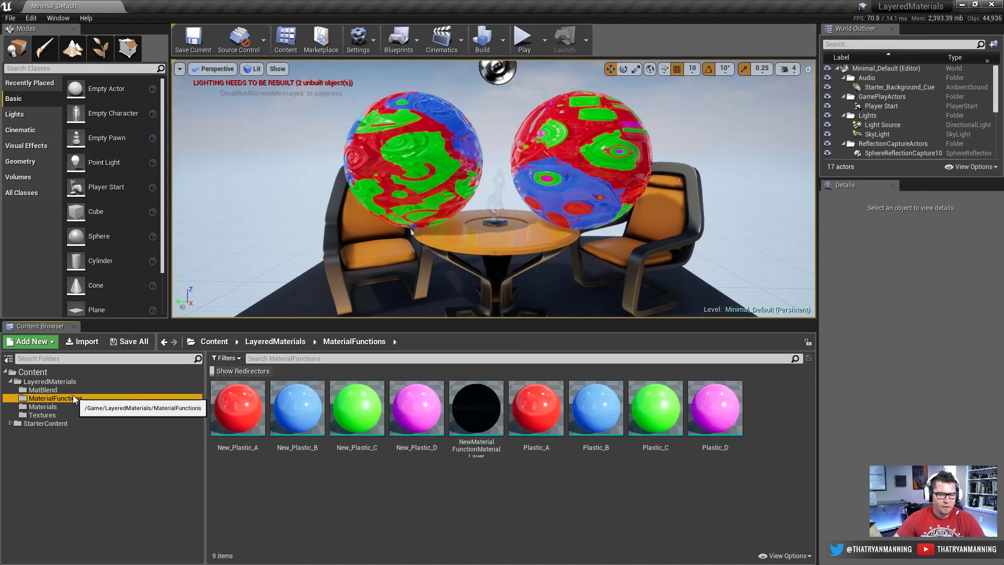
{"action": "left_click", "coordinate": [46, 407]}
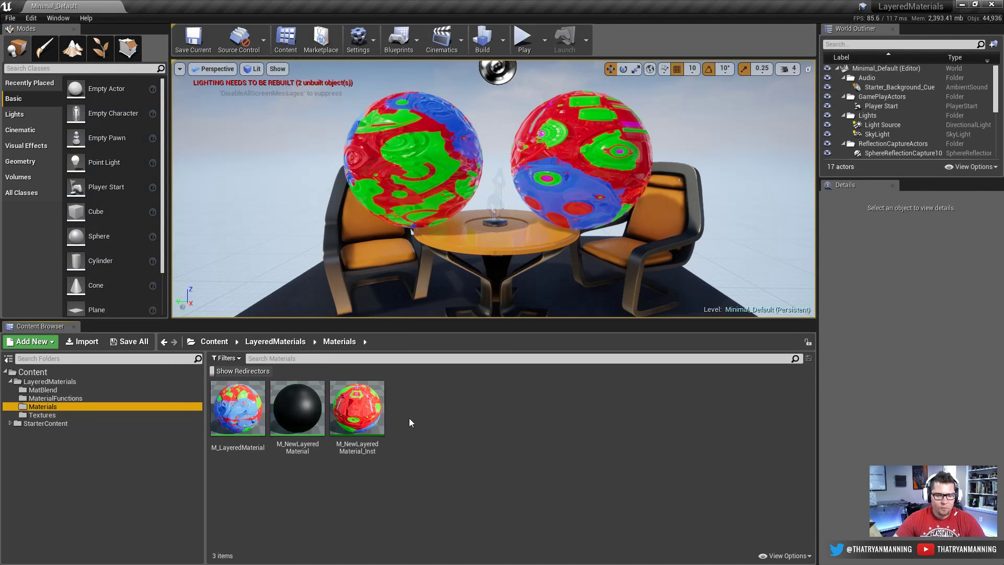
{"action": "right_click", "coordinate": [429, 398]}
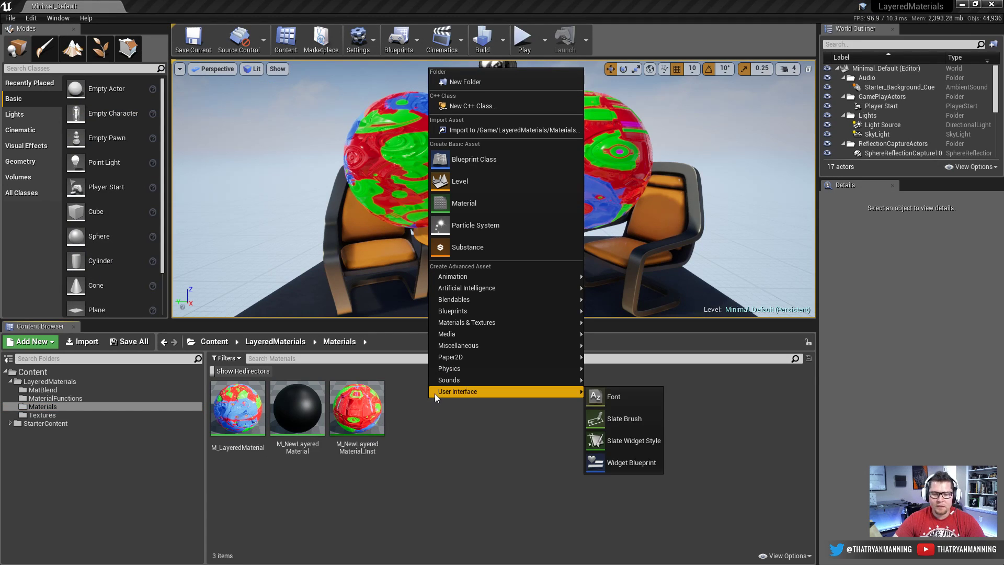
{"action": "left_click", "coordinate": [494, 203]}
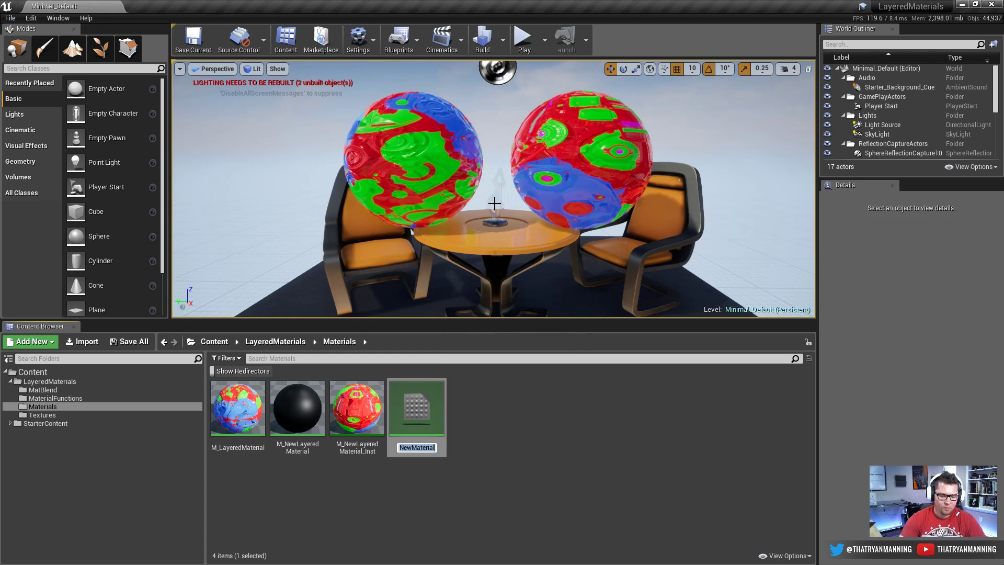
{"action": "key", "text": "Return"}
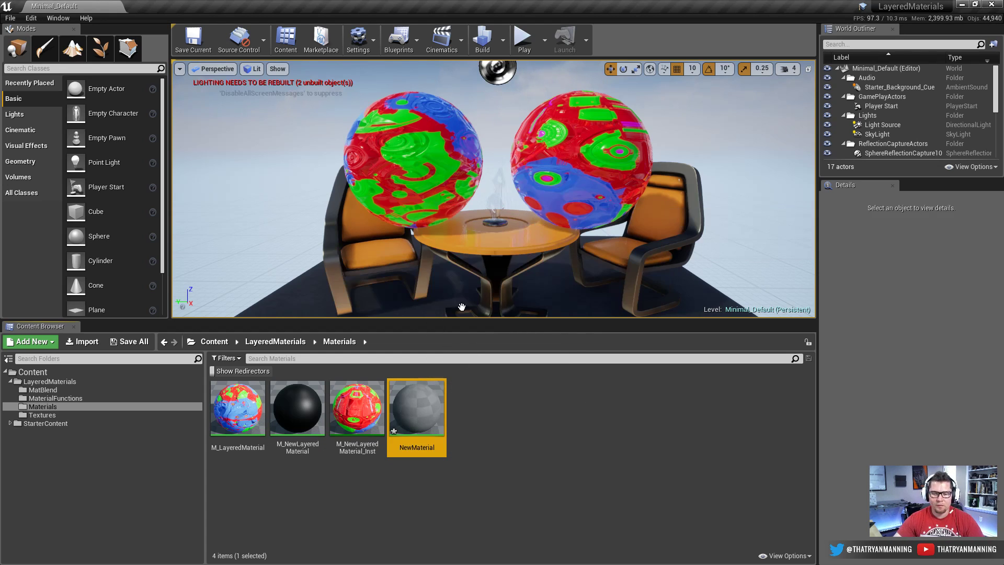
Open NewMaterial, enable Use Material Attributes, and add a MaterialAttributeLayers node named Layers
{"action": "key", "text": "Return"}
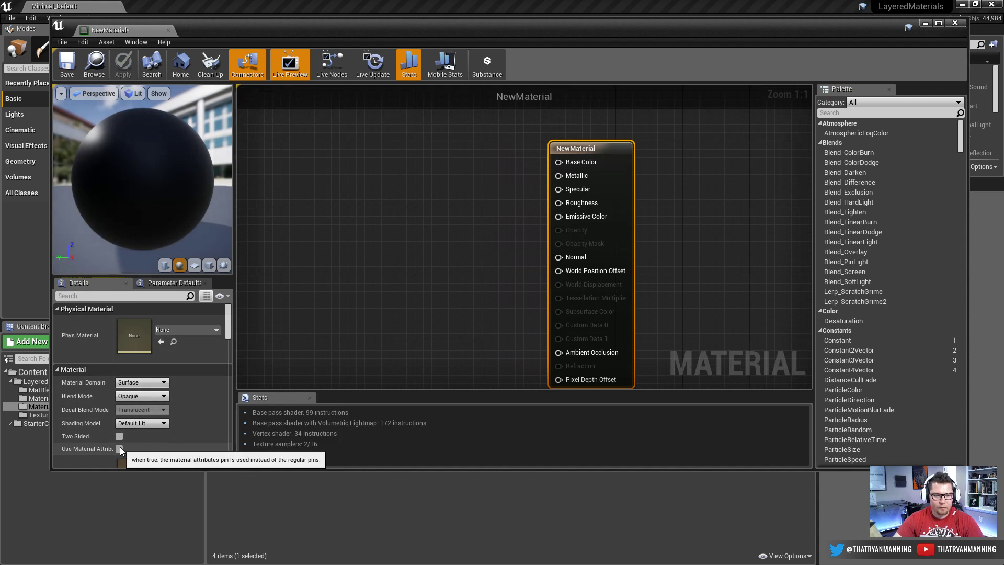
{"action": "left_click", "coordinate": [120, 448]}
{"action": "right_click", "coordinate": [306, 182]}
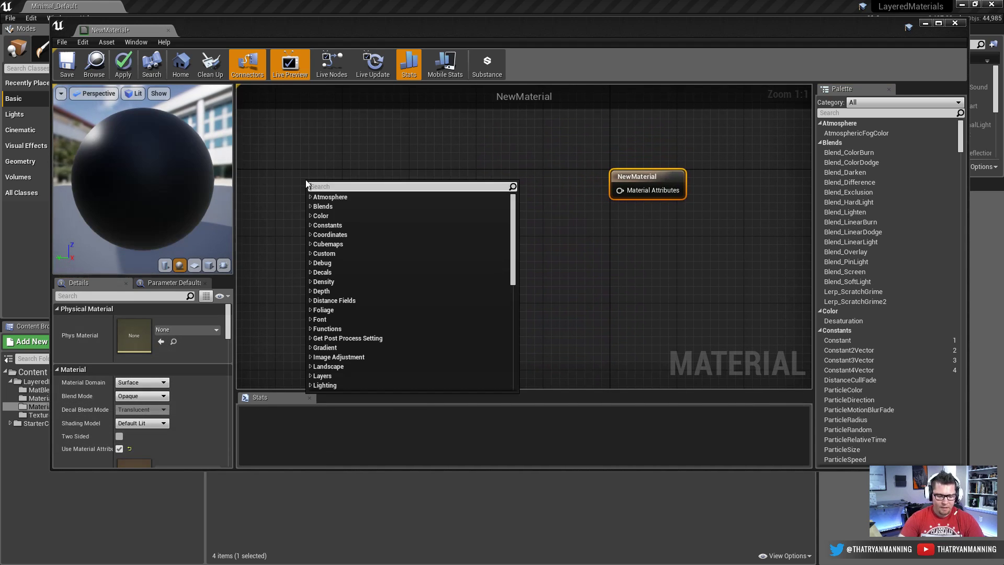
{"action": "type", "text": "layer"}
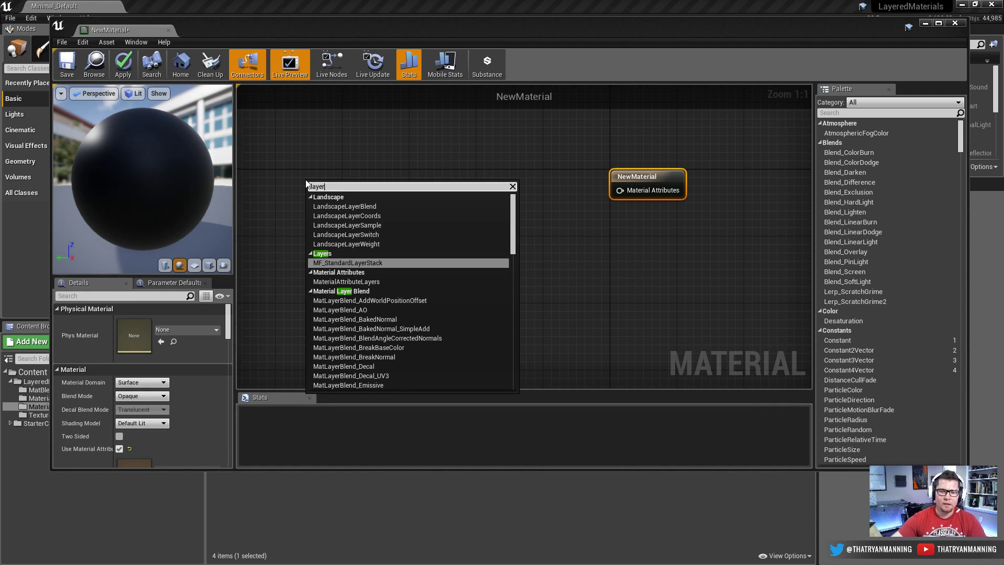
{"action": "scroll", "coordinate": [420, 262], "scroll_direction": "down", "scroll_amount": 5}
{"action": "left_click_drag", "start_coordinate": [512, 261], "coordinate": [512, 382]}
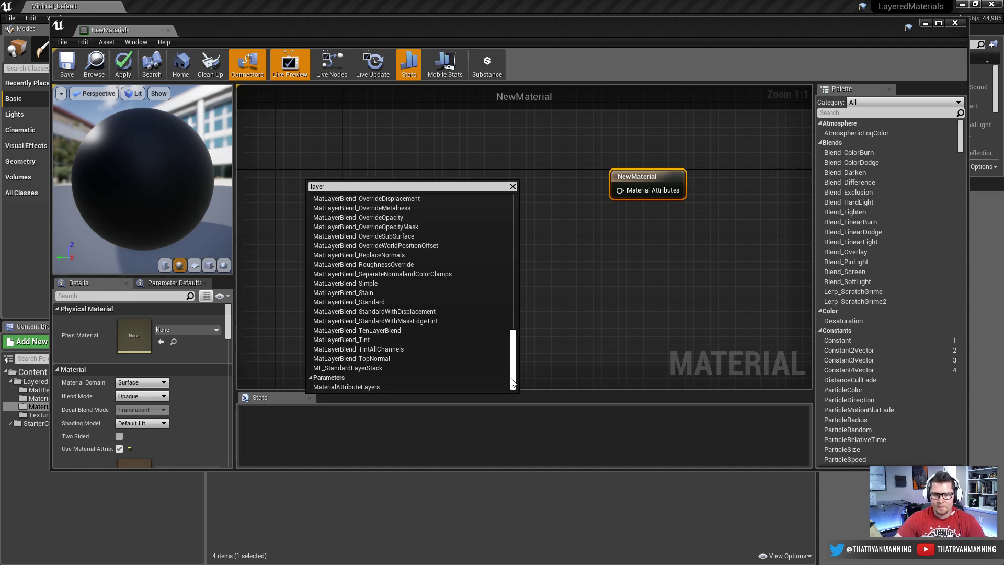
{"action": "left_click", "coordinate": [346, 387]}
{"action": "type", "text": "L"}
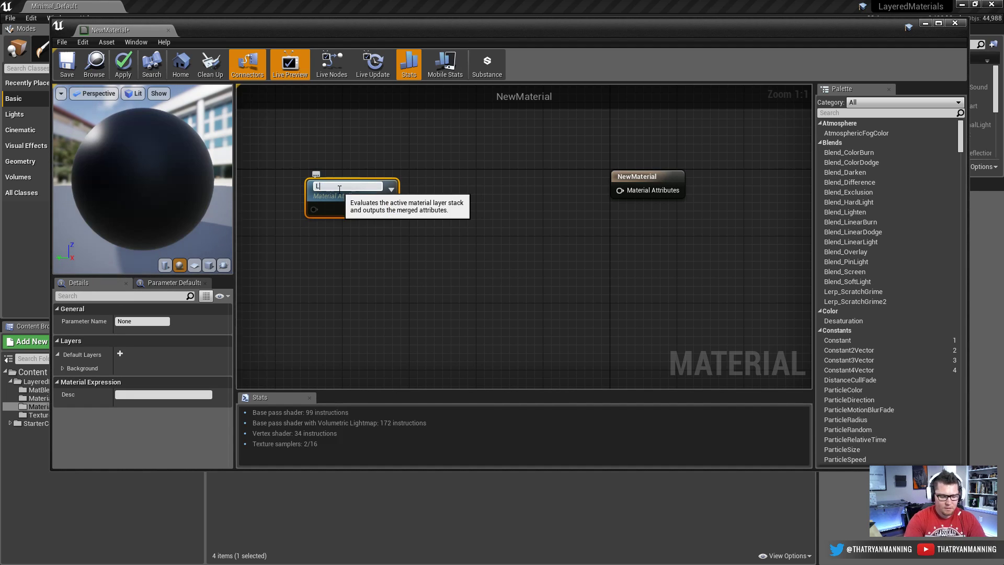
{"action": "type", "text": "ayers"}
{"action": "key", "text": "Return"}
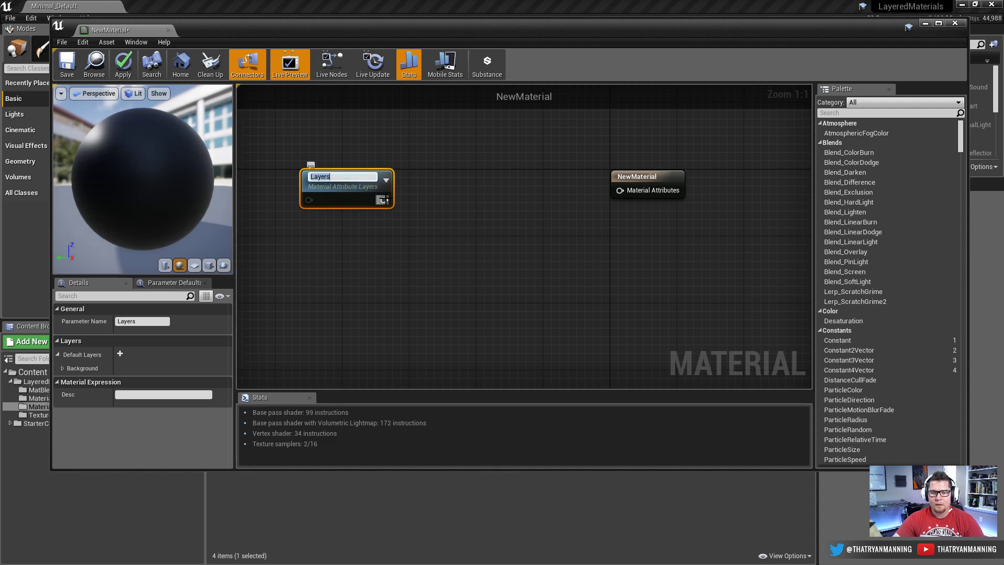
Wire Layers into the material output, add Layer 1, then apply and save NewMaterial
{"action": "left_click_drag", "start_coordinate": [384, 198], "coordinate": [620, 191]}
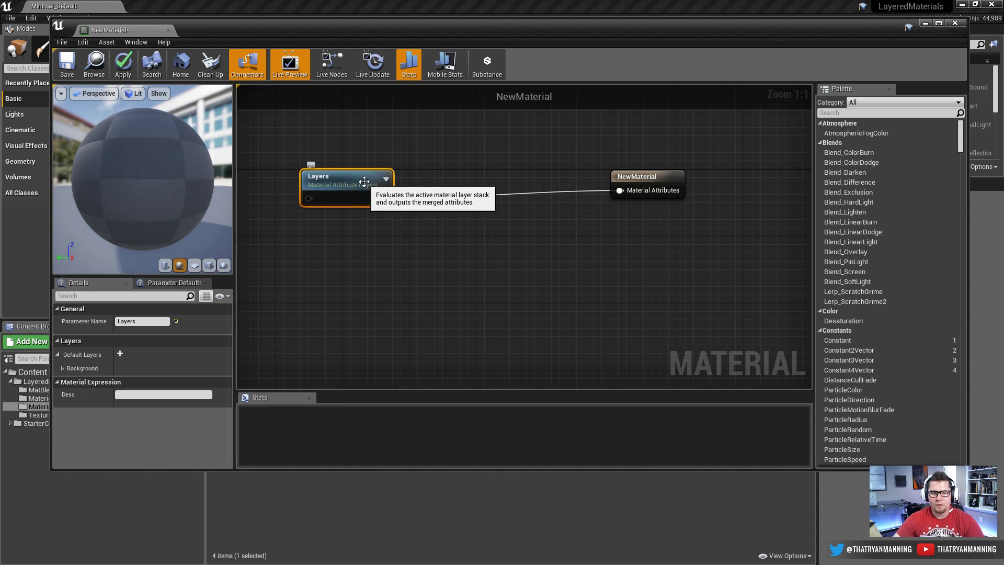
{"action": "left_click", "coordinate": [120, 353]}
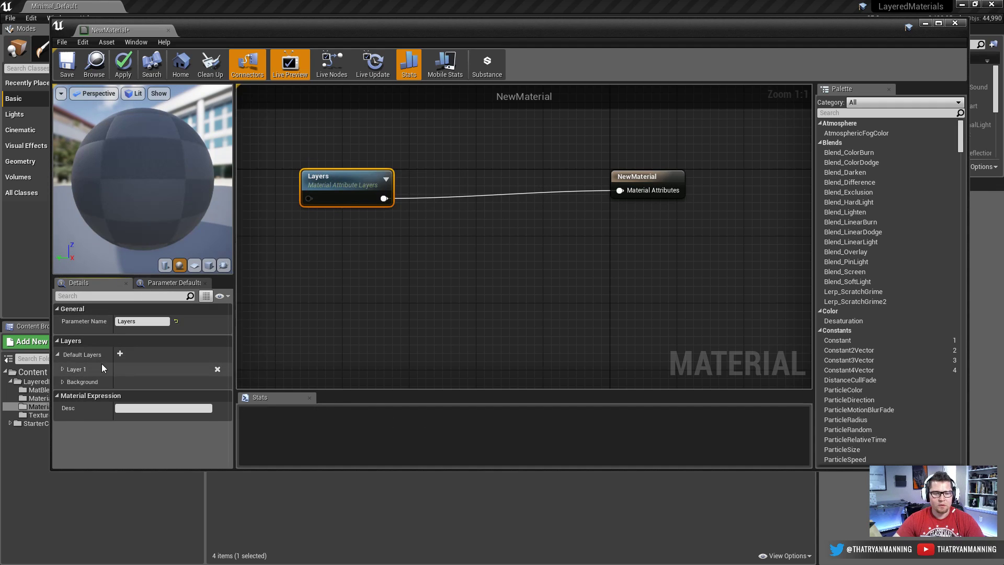
{"action": "left_click", "coordinate": [122, 63]}
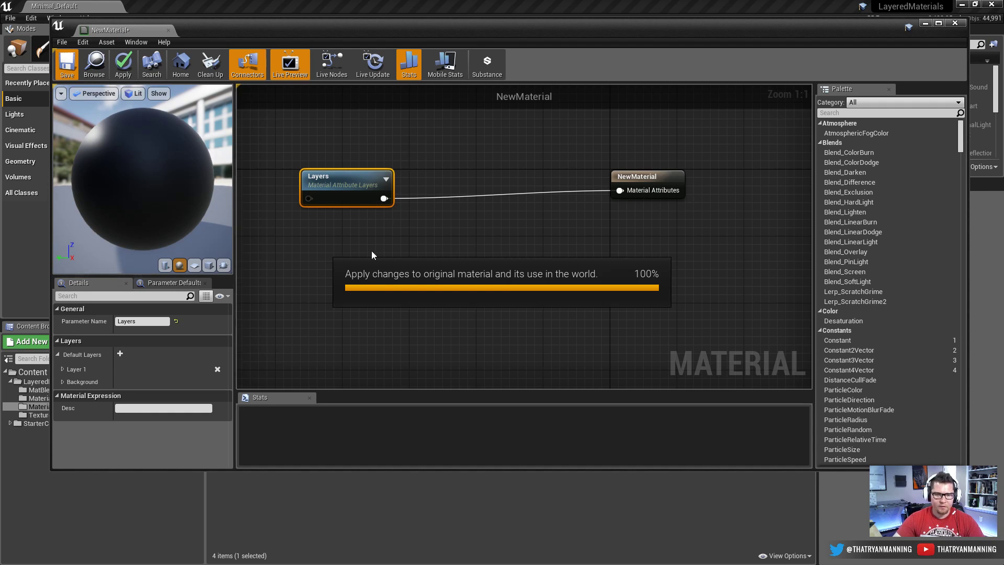
{"action": "key", "text": "ctrl+s"}
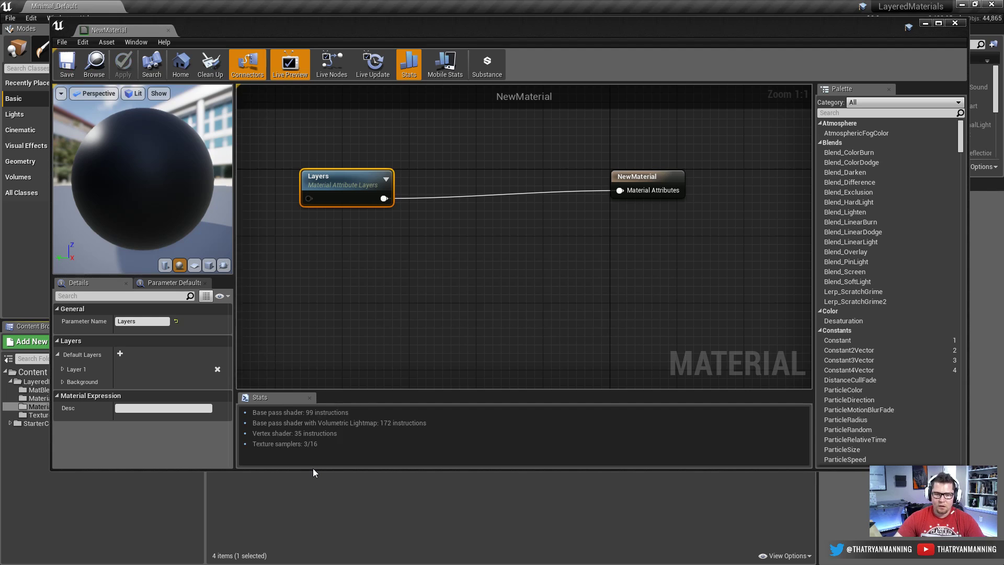
{"action": "left_click_drag", "start_coordinate": [312, 469], "coordinate": [314, 312]}
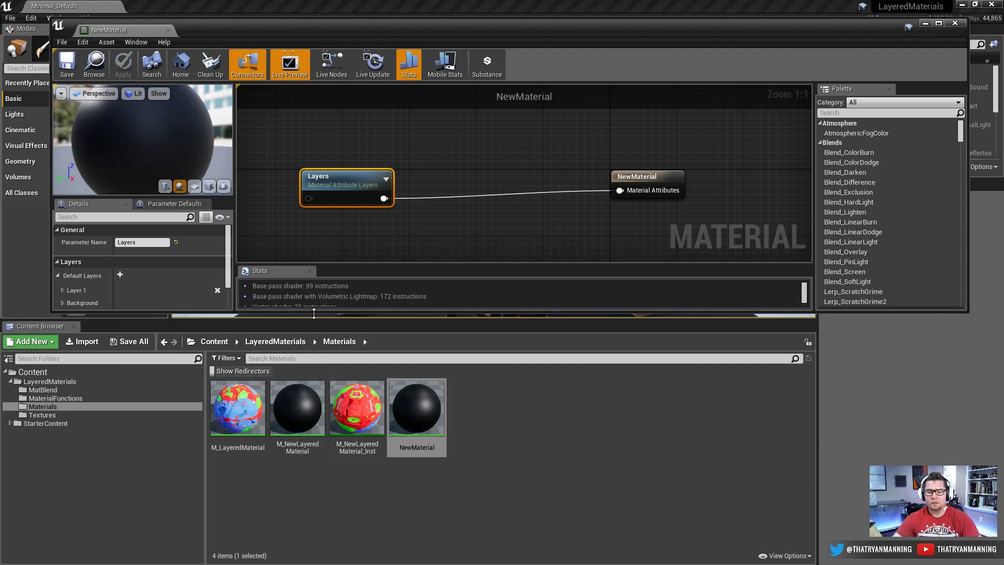
Open M_NewLayeredMaterial and select the four middle nodes of its model-normal switch network
{"action": "left_click", "coordinate": [287, 397]}
{"action": "double_click", "coordinate": [288, 398]}
{"action": "scroll", "coordinate": [365, 226], "scroll_direction": "down", "scroll_amount": 5}
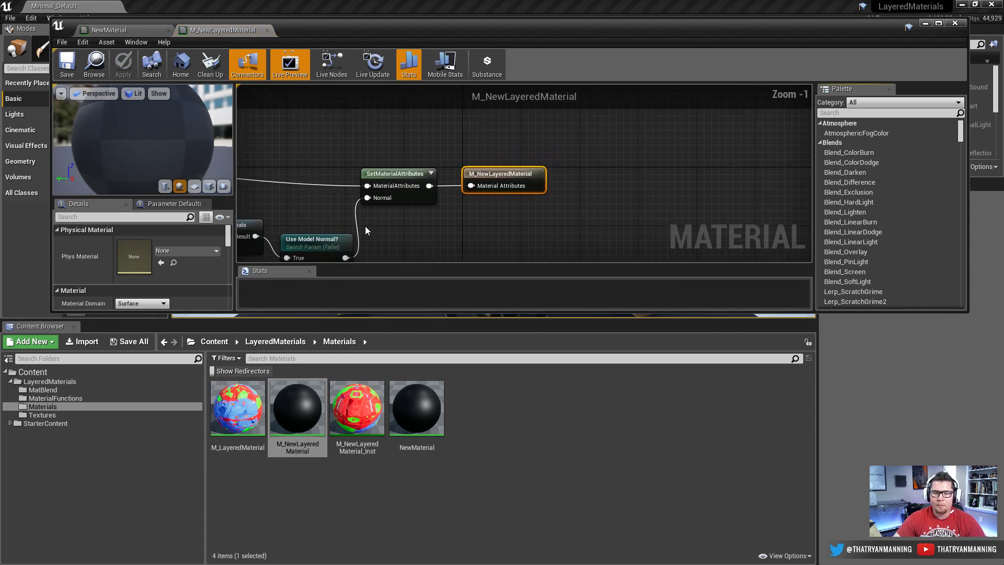
{"action": "left_click_drag", "start_coordinate": [573, 312], "coordinate": [606, 528]}
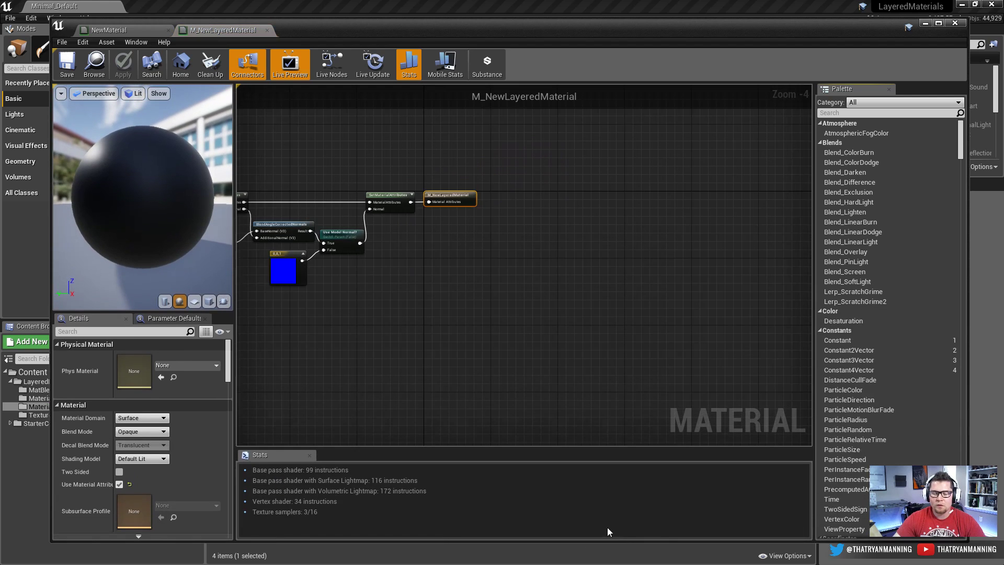
{"action": "right_click_drag", "start_coordinate": [293, 316], "coordinate": [450, 380]}
{"action": "scroll", "coordinate": [550, 316], "scroll_direction": "up", "scroll_amount": 2}
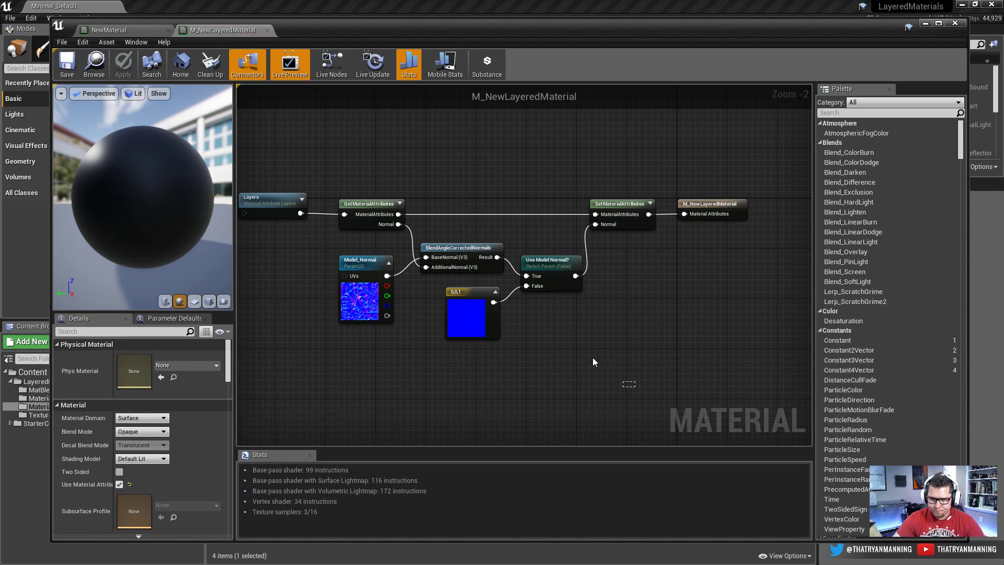
{"action": "left_click_drag", "start_coordinate": [592, 357], "coordinate": [369, 157]}
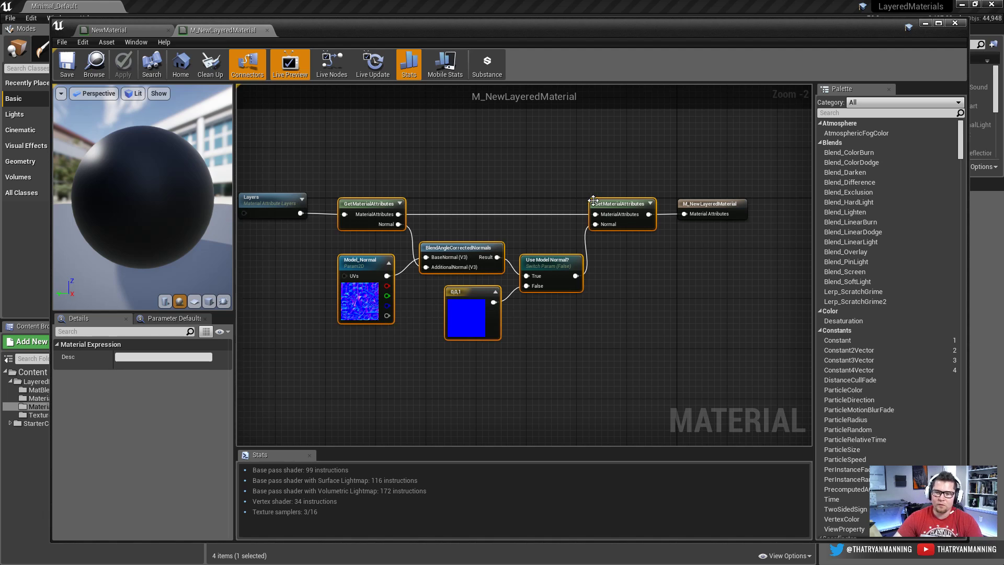
{"action": "left_click", "coordinate": [386, 172]}
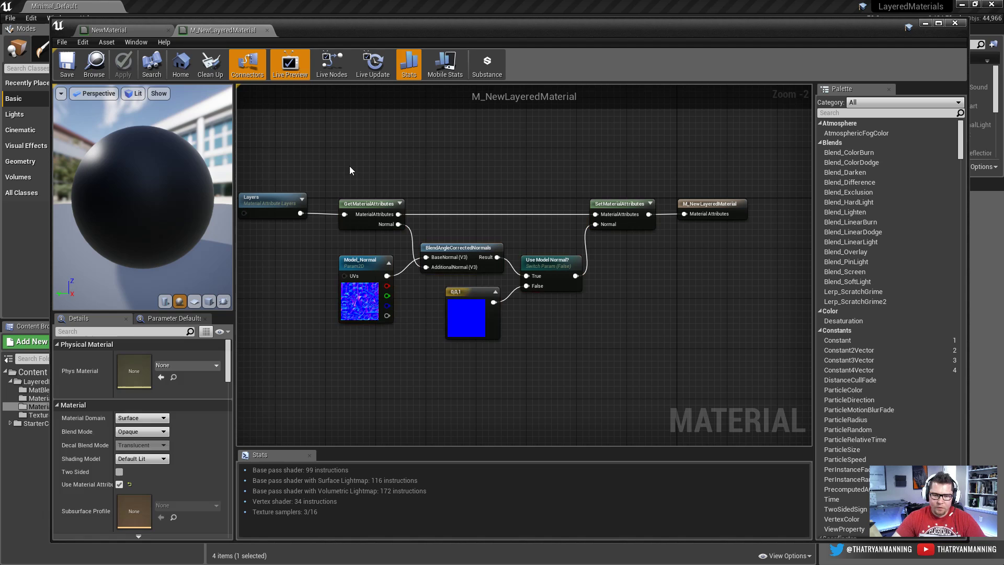
{"action": "left_click_drag", "start_coordinate": [349, 166], "coordinate": [607, 341]}
{"action": "left_click_drag", "start_coordinate": [569, 387], "coordinate": [388, 238]}
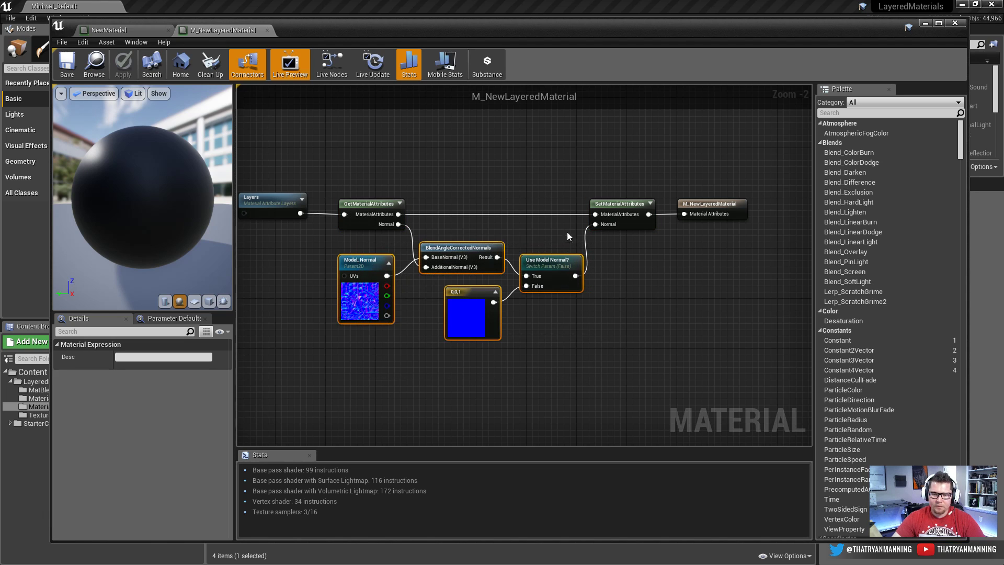
Paste the four normal nodes into NewMaterial and add GetMaterialAttributes off Layers
{"action": "left_click", "coordinate": [111, 30]}
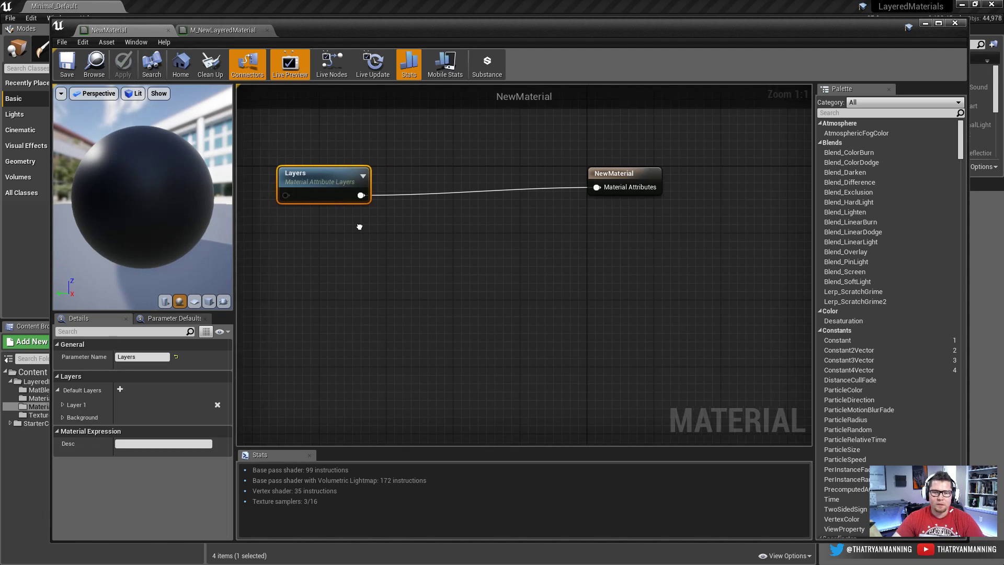
{"action": "key", "text": "ctrl+v"}
{"action": "left_click_drag", "start_coordinate": [502, 311], "coordinate": [519, 252]}
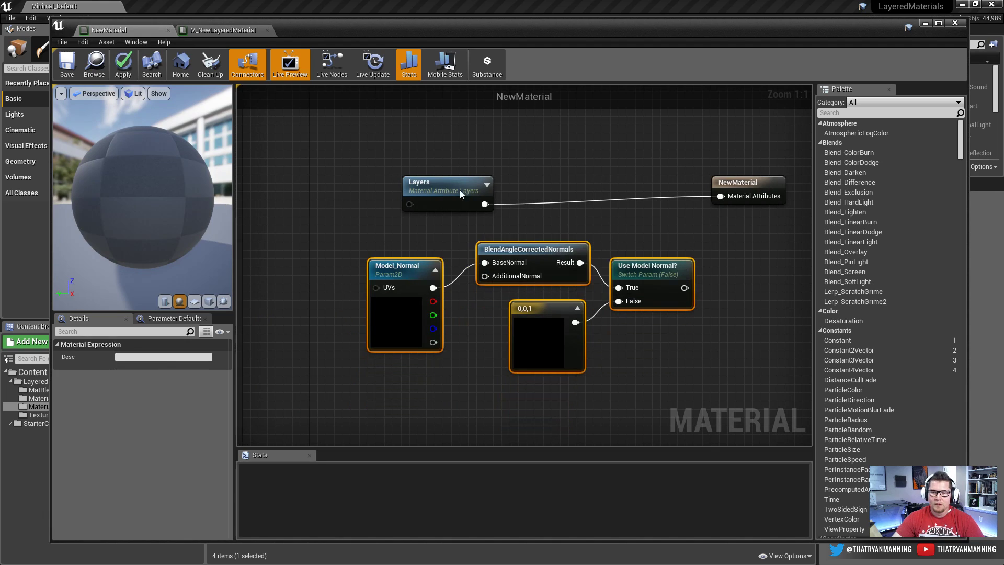
{"action": "left_click_drag", "start_coordinate": [426, 178], "coordinate": [405, 142]}
{"action": "type", "text": "get"}
{"action": "key", "text": "Return"}
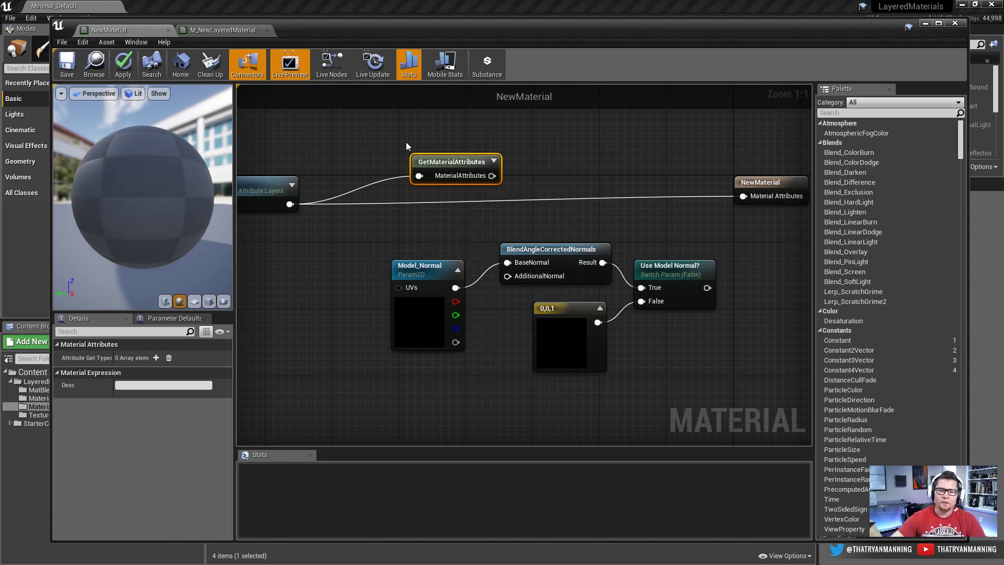
Add SetMaterialAttributes and give both Get and Set nodes a Normal attribute pin
{"action": "left_click_drag", "start_coordinate": [463, 180], "coordinate": [594, 168]}
{"action": "type", "text": "set"}
{"action": "key", "text": "Return"}
{"action": "left_click", "coordinate": [423, 166]}
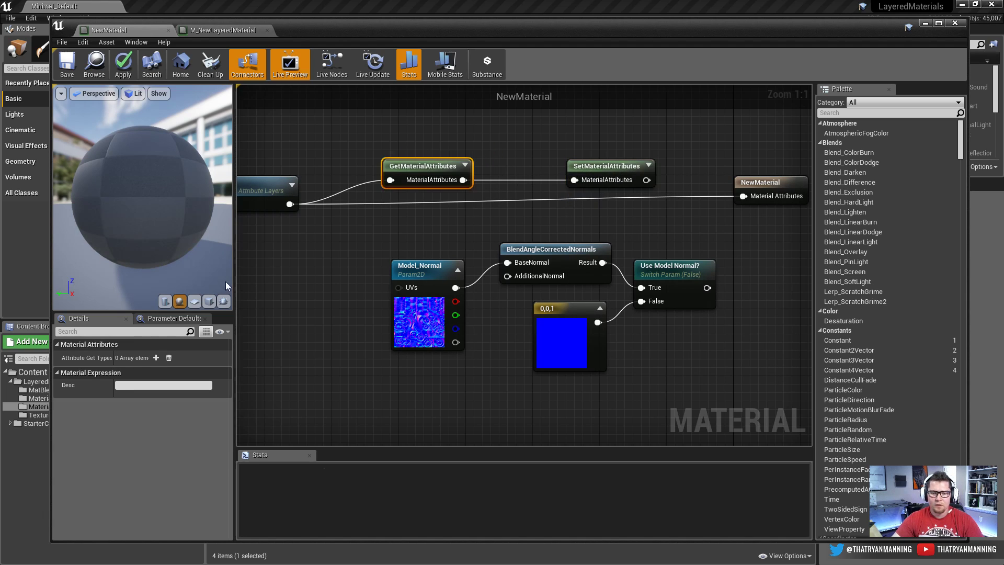
{"action": "left_click", "coordinate": [156, 358]}
{"action": "left_click", "coordinate": [135, 372]}
{"action": "left_click", "coordinate": [131, 192]}
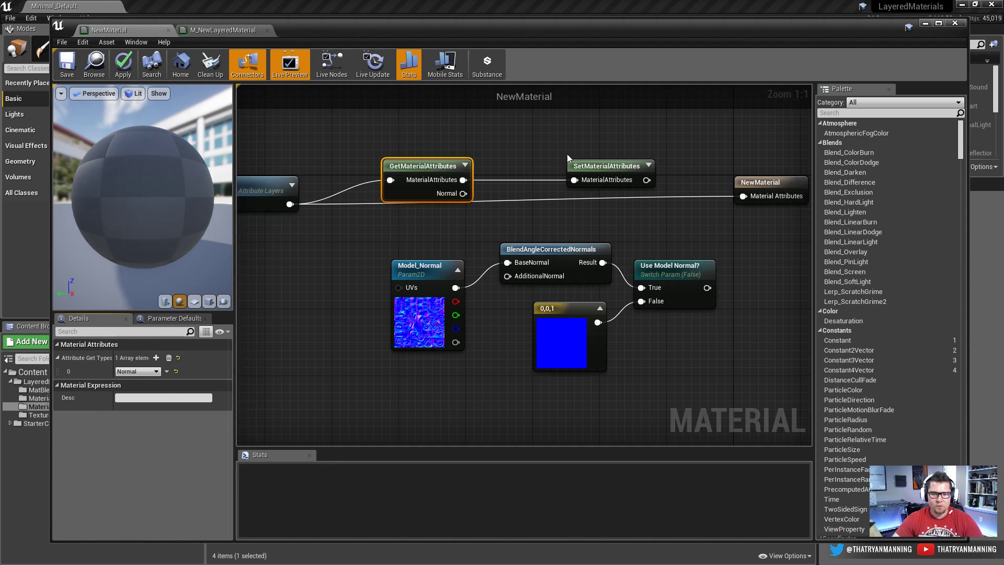
{"action": "left_click", "coordinate": [602, 166]}
{"action": "left_click", "coordinate": [156, 358]}
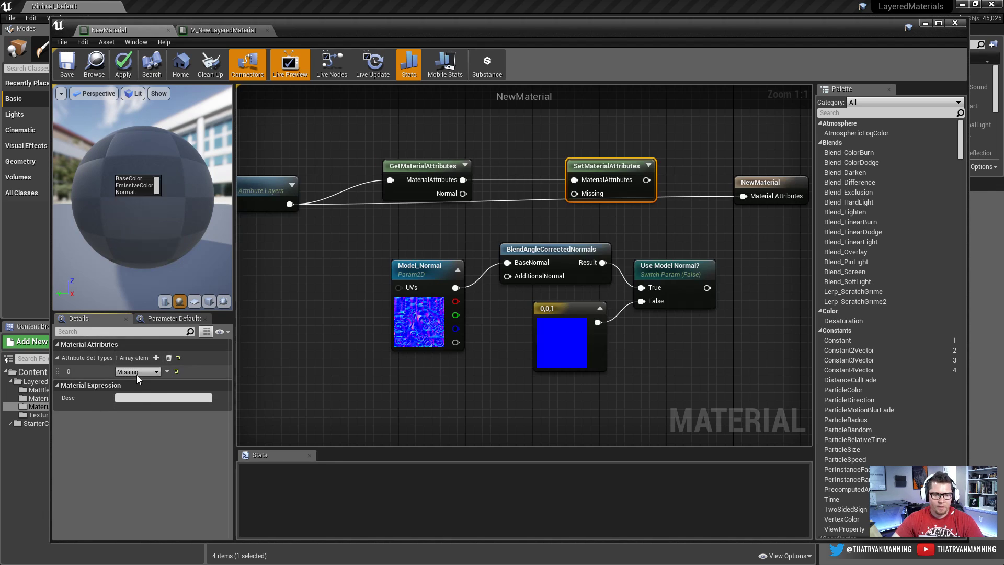
{"action": "left_click", "coordinate": [137, 371]}
{"action": "left_click", "coordinate": [153, 191]}
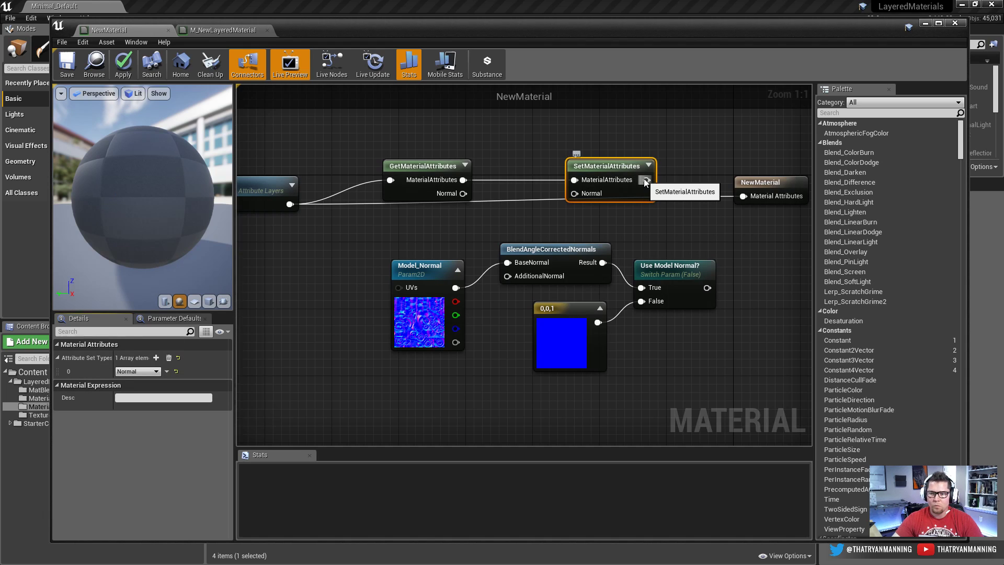
Wire Set into the output, Get's Normal into AdditionalNormal, and the switch into Set's Normal
{"action": "left_click_drag", "start_coordinate": [647, 180], "coordinate": [743, 196]}
{"action": "left_click_drag", "start_coordinate": [463, 193], "coordinate": [507, 275]}
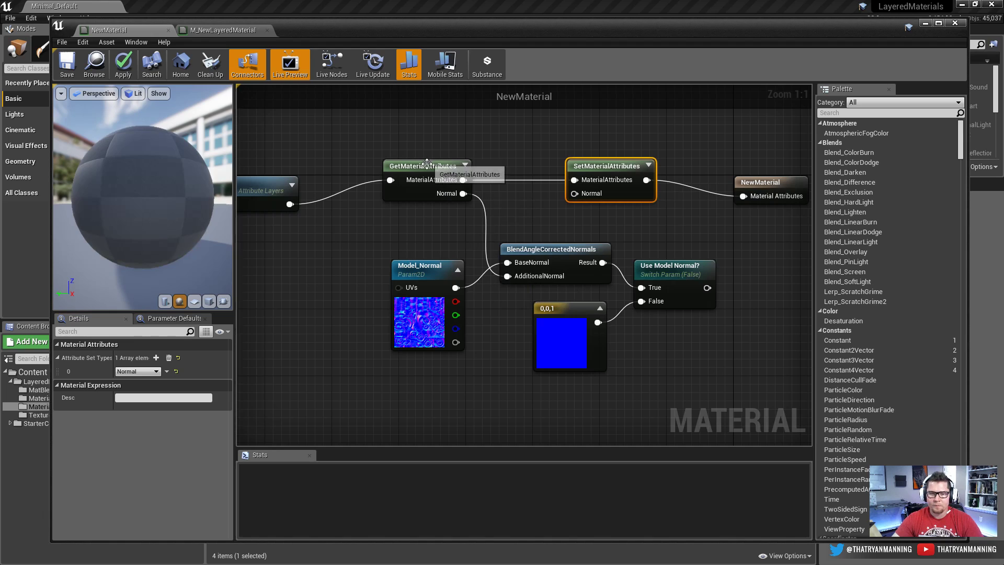
{"action": "left_click_drag", "start_coordinate": [427, 170], "coordinate": [352, 170]}
{"action": "left_click", "coordinate": [563, 231]}
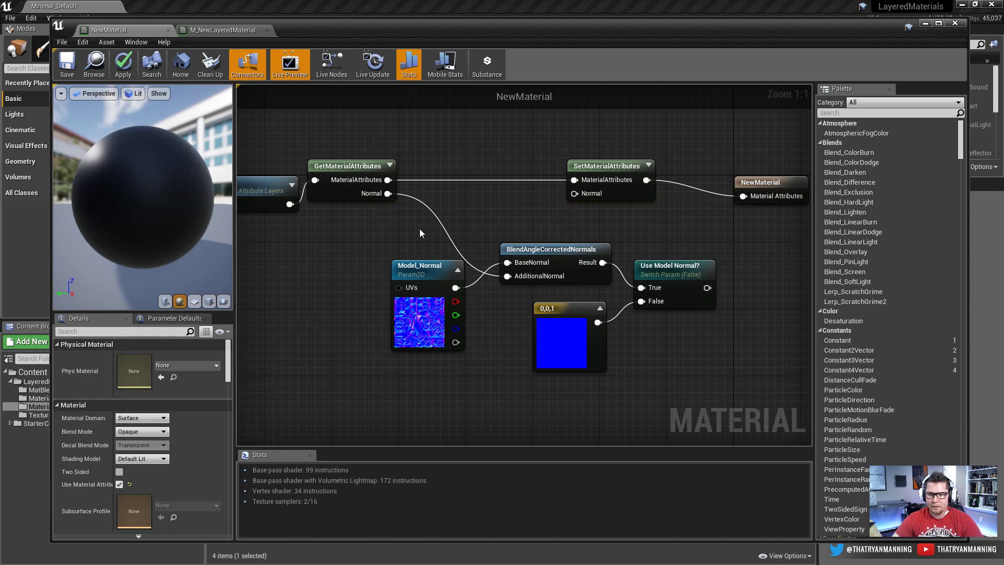
{"action": "left_click_drag", "start_coordinate": [419, 233], "coordinate": [681, 372]}
{"action": "left_click_drag", "start_coordinate": [649, 271], "coordinate": [540, 271]}
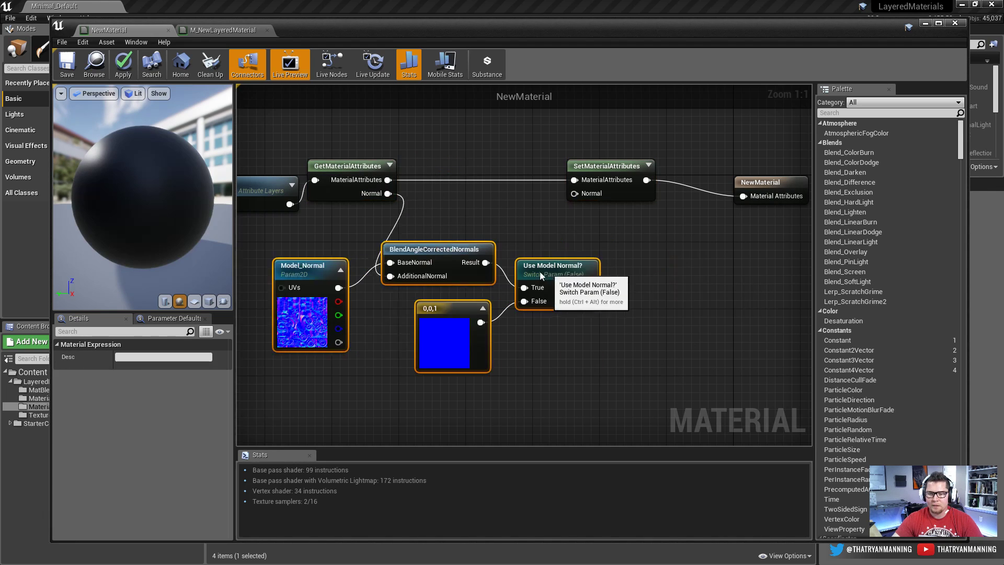
{"action": "left_click", "coordinate": [679, 291]}
{"action": "left_click_drag", "start_coordinate": [574, 193], "coordinate": [599, 288]}
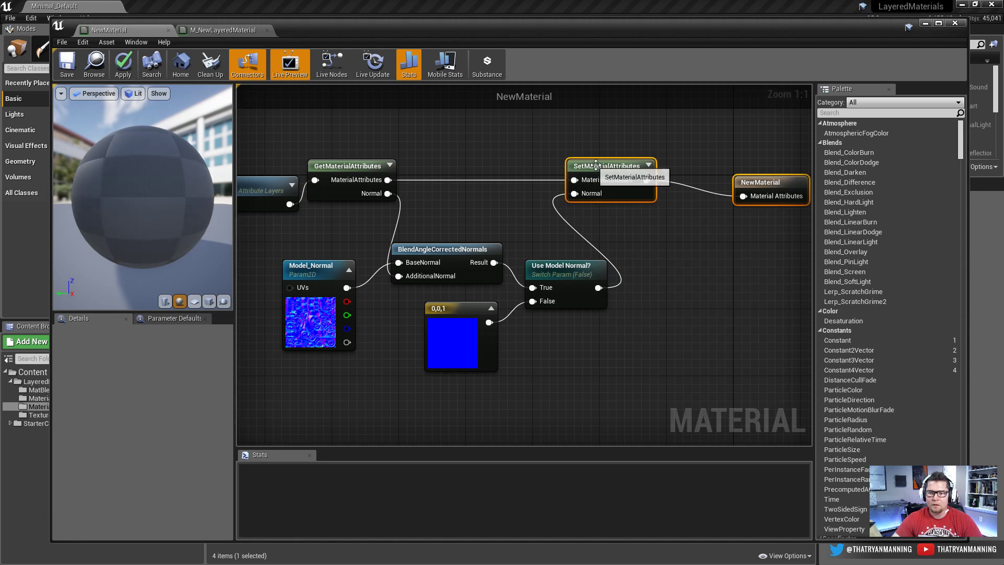
Spread Layers, GetMaterialAttributes and SetMaterialAttributes apart and centre the node network
{"action": "left_click_drag", "start_coordinate": [596, 166], "coordinate": [671, 165]}
{"action": "left_click_drag", "start_coordinate": [387, 140], "coordinate": [307, 236]}
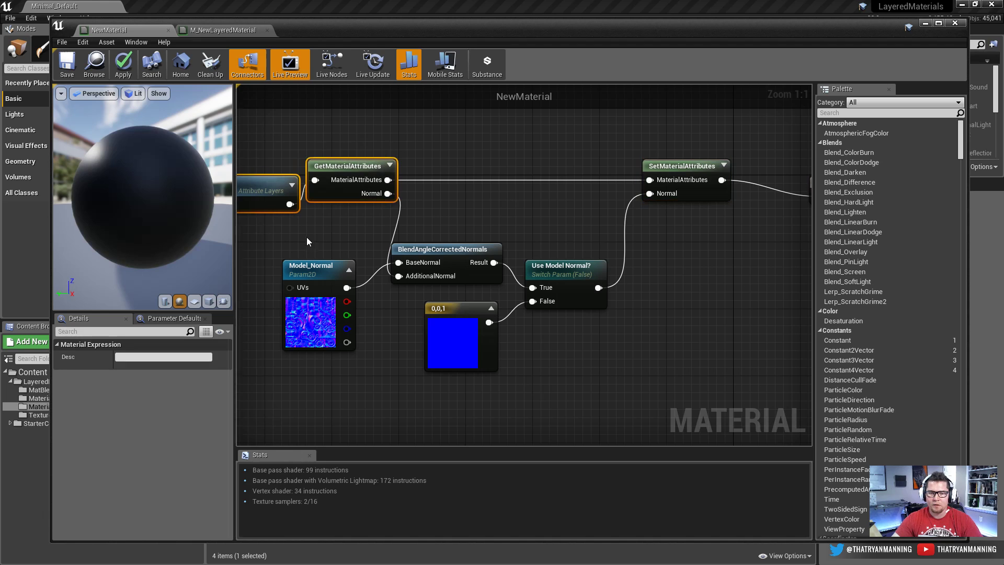
{"action": "right_click_drag", "start_coordinate": [306, 237], "coordinate": [437, 237]}
{"action": "left_click_drag", "start_coordinate": [387, 187], "coordinate": [321, 188]}
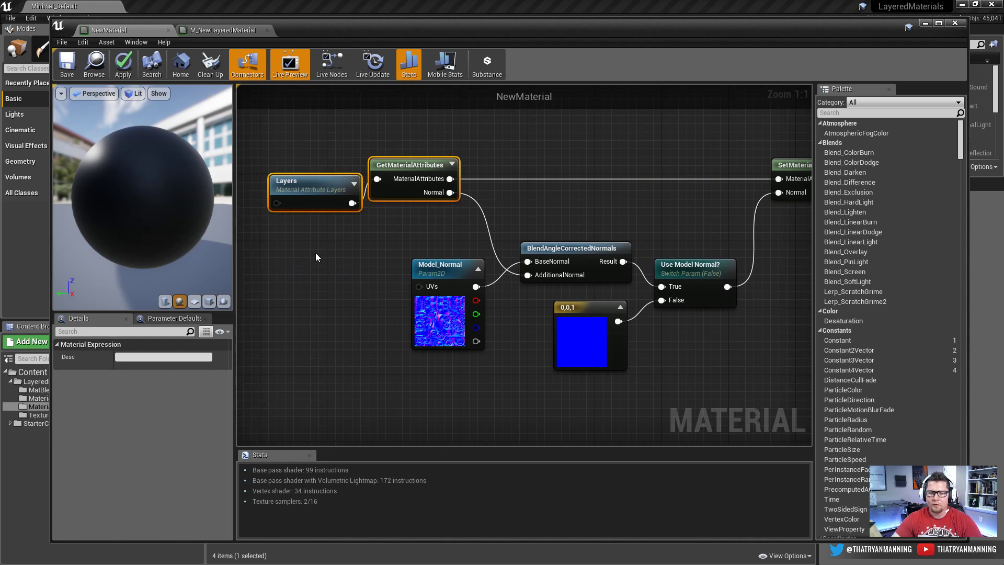
{"action": "left_click", "coordinate": [291, 182]}
{"action": "scroll", "coordinate": [290, 179], "scroll_direction": "down", "scroll_amount": 3}
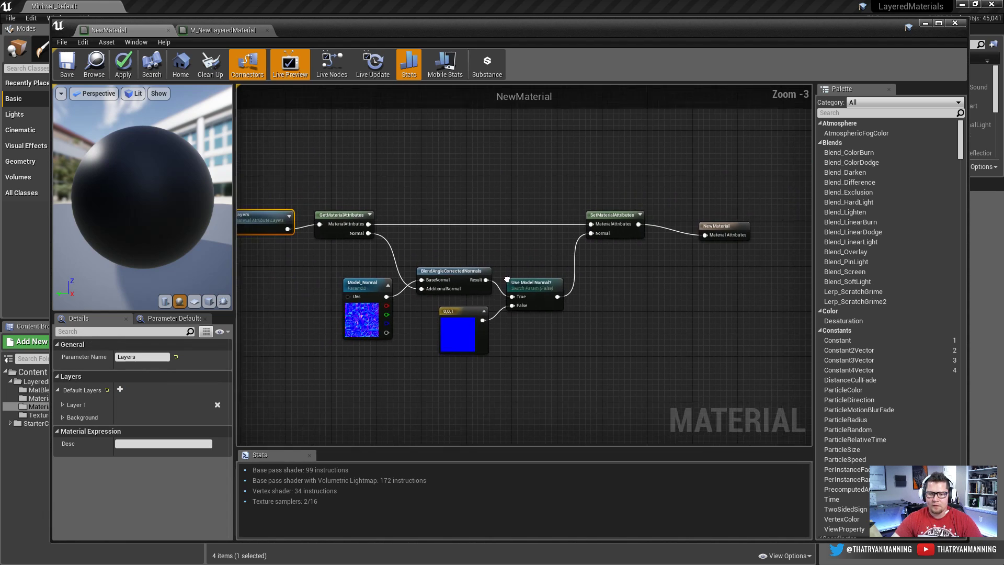
{"action": "right_click_drag", "start_coordinate": [507, 279], "coordinate": [548, 266]}
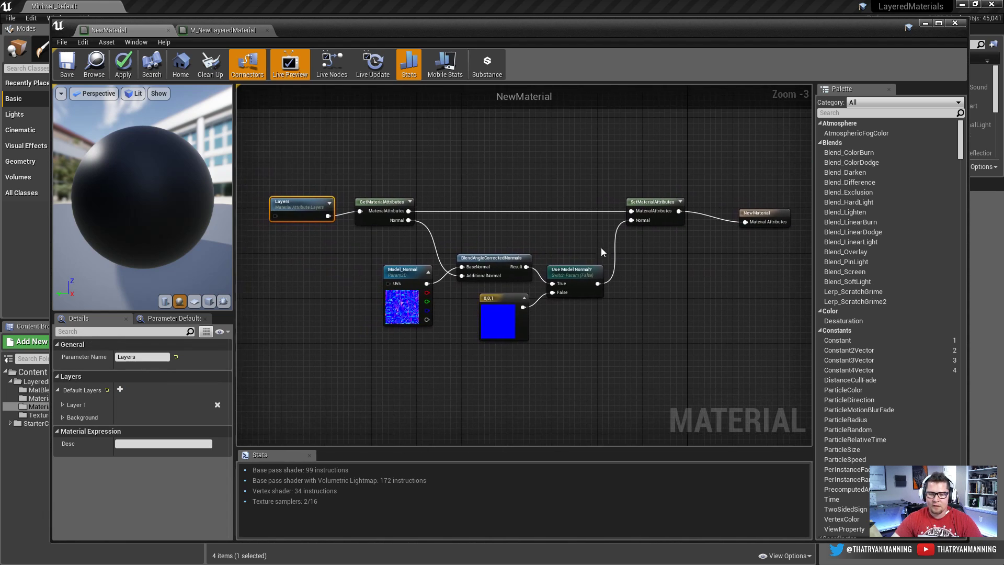
Save NewMaterial, then convert Model_Normal to a parameter and undo it twice with Ctrl+Z
{"action": "left_click", "coordinate": [66, 69]}
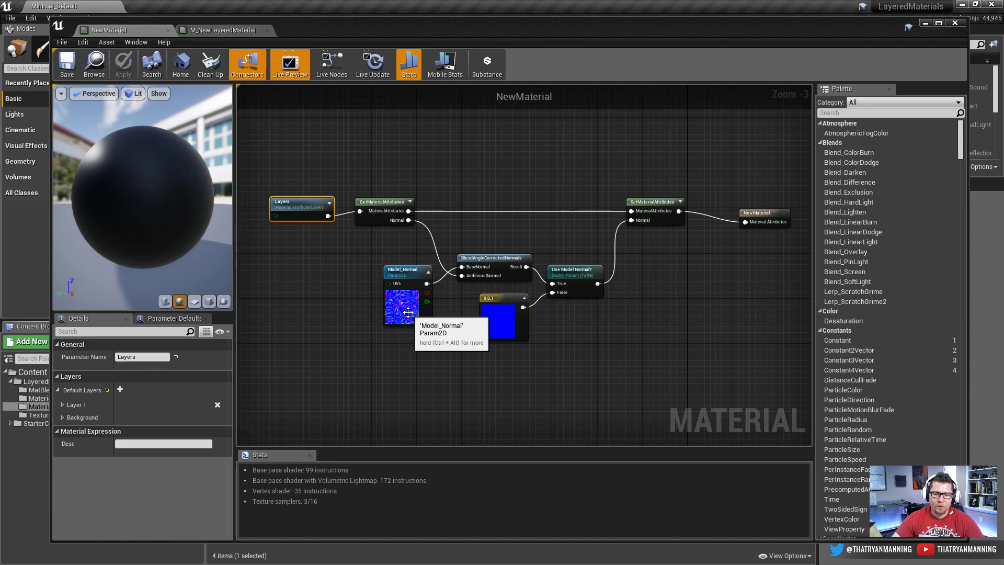
{"action": "left_click", "coordinate": [402, 301]}
{"action": "right_click", "coordinate": [400, 309]}
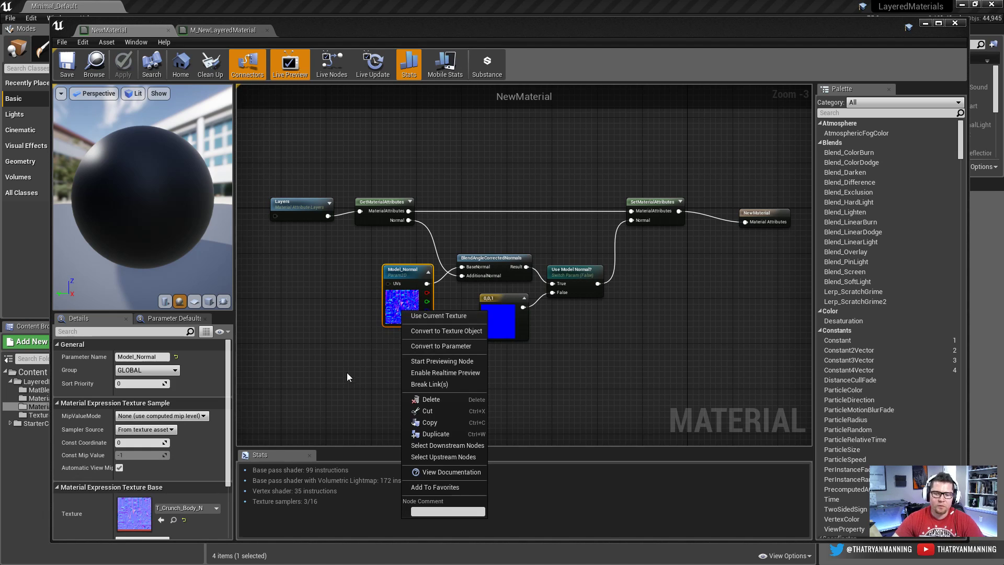
{"action": "left_click", "coordinate": [347, 374]}
{"action": "right_click", "coordinate": [400, 305]}
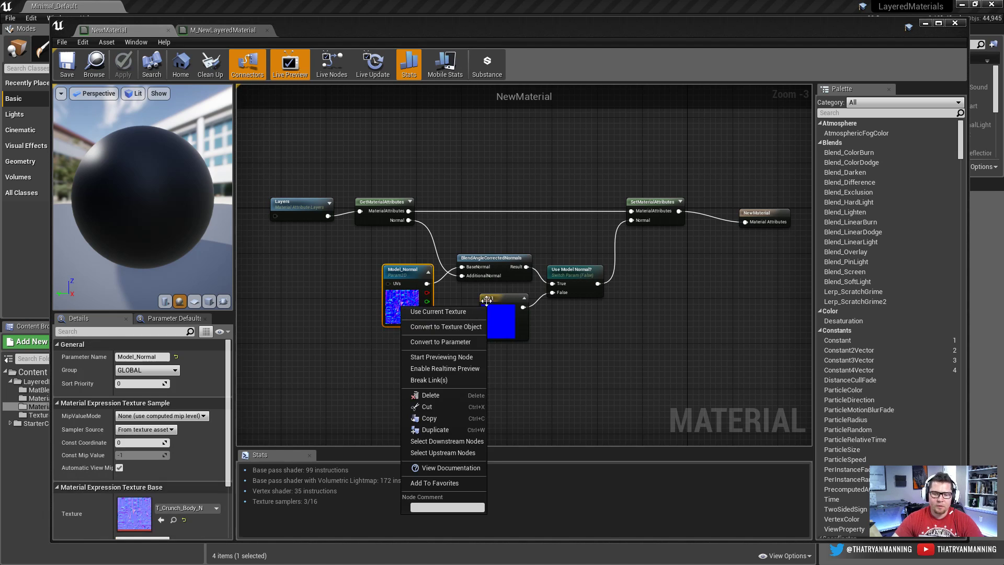
{"action": "left_click", "coordinate": [434, 342]}
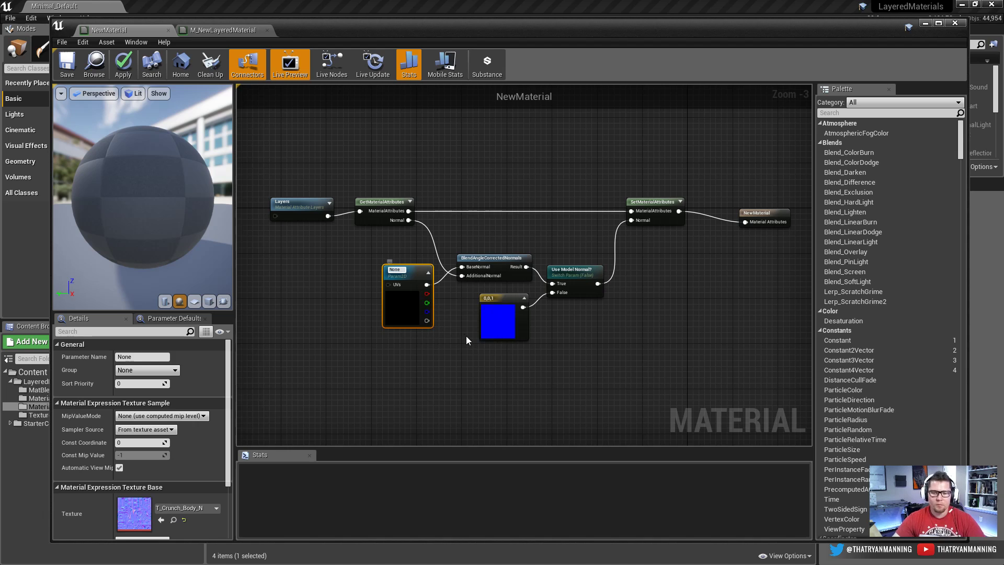
{"action": "key", "text": "ctrl+z"}
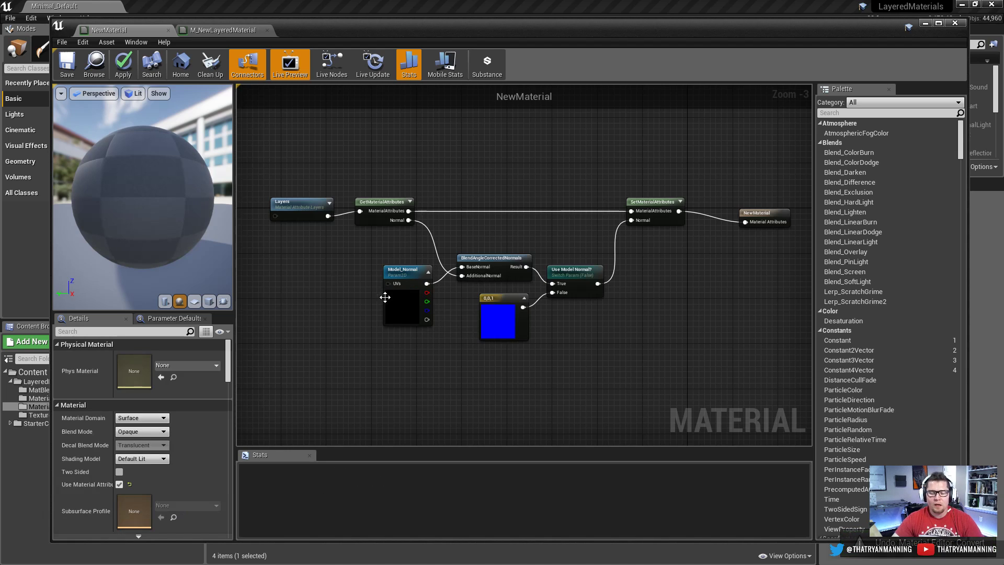
{"action": "key", "text": "ctrl+z"}
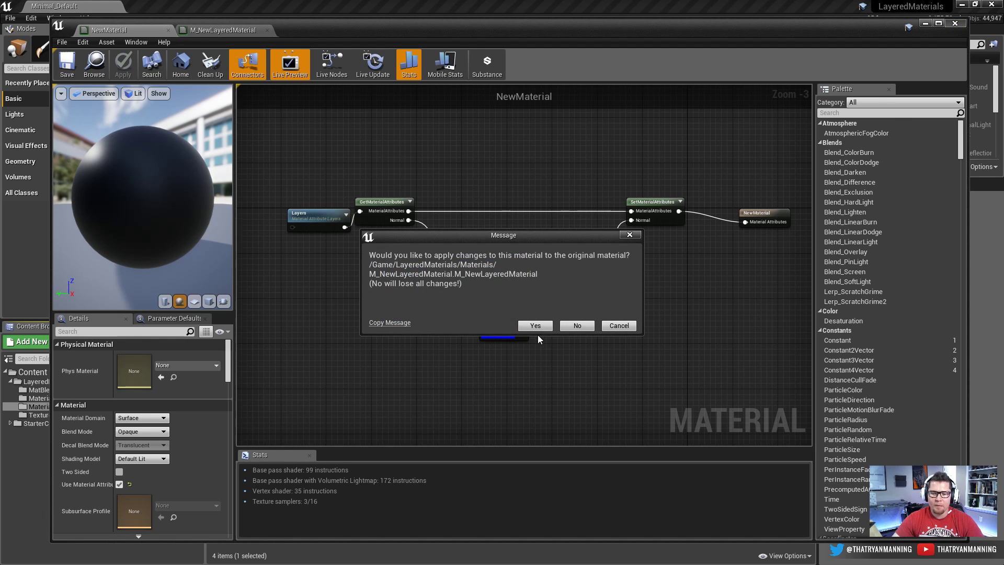
Apply the changes to M_NewLayeredMaterial and create the NewMaterial_Inst material instance from NewMaterial
{"action": "left_click", "coordinate": [536, 326]}
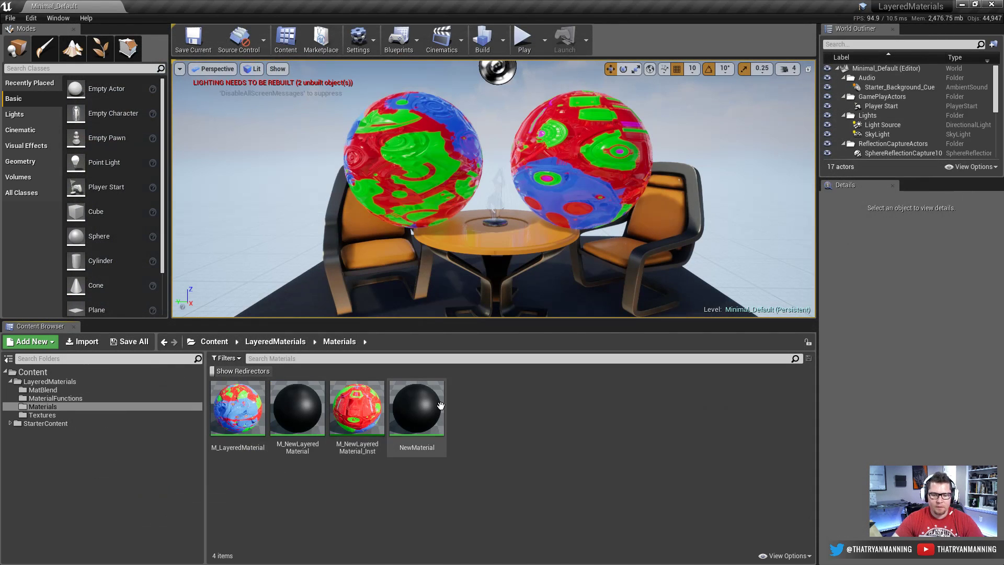
{"action": "left_click", "coordinate": [418, 406]}
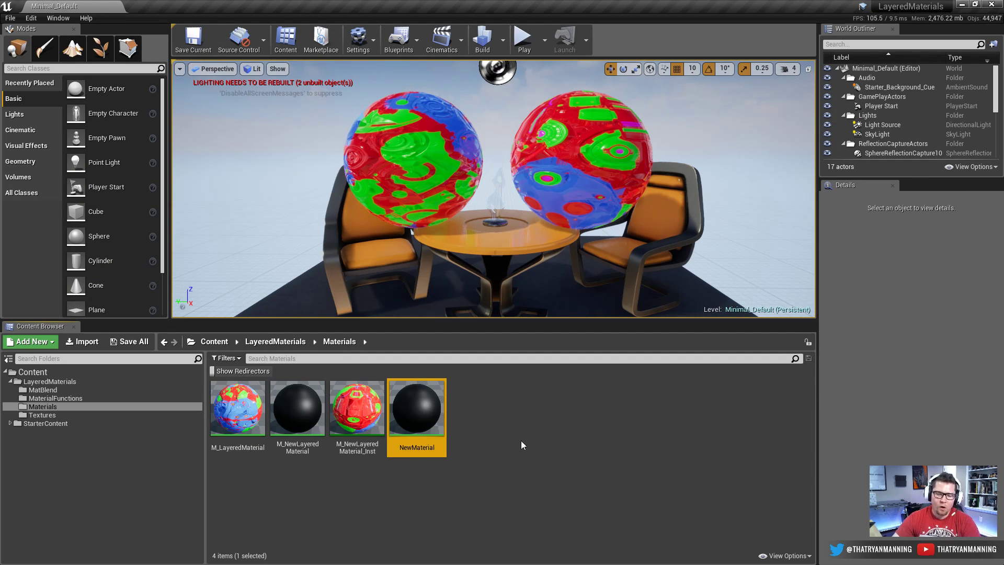
{"action": "right_click", "coordinate": [418, 405]}
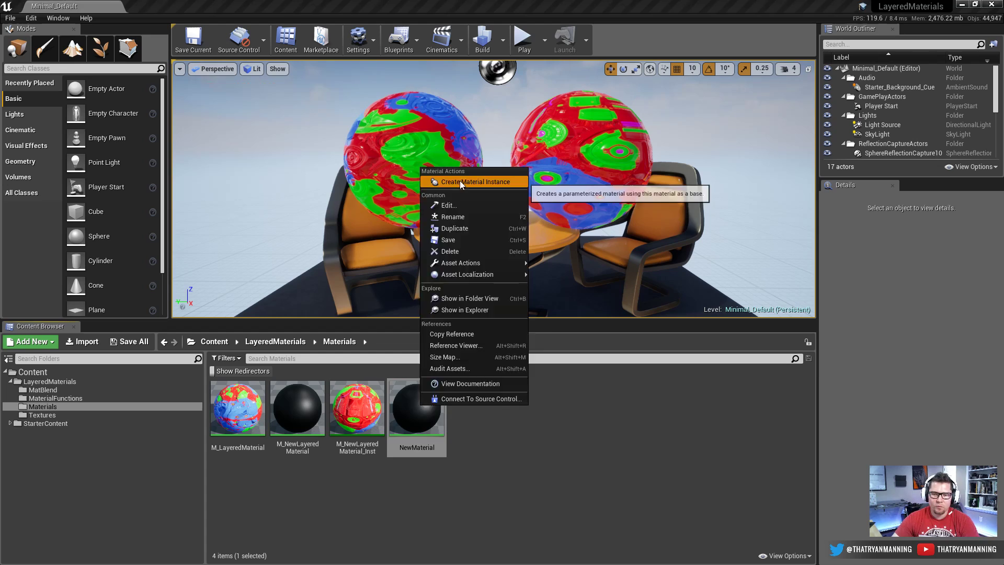
{"action": "left_click", "coordinate": [459, 181]}
{"action": "key", "text": "Return"}
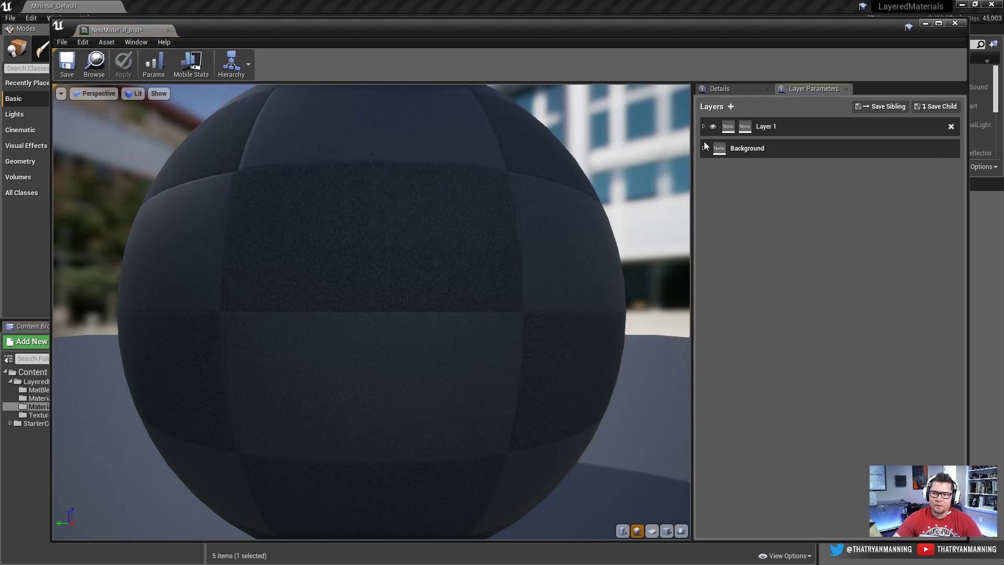
In NewMaterial_Inst's general parameters, override Use Model Normal? and the Model_Normal texture (T_Crunch_Body_N)
{"action": "left_click", "coordinate": [704, 146]}
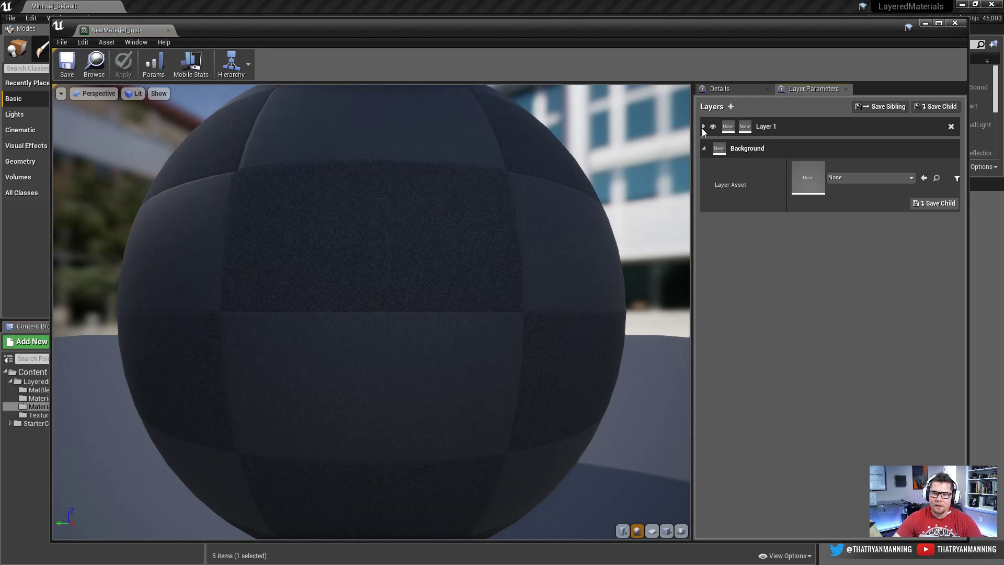
{"action": "left_click", "coordinate": [702, 126]}
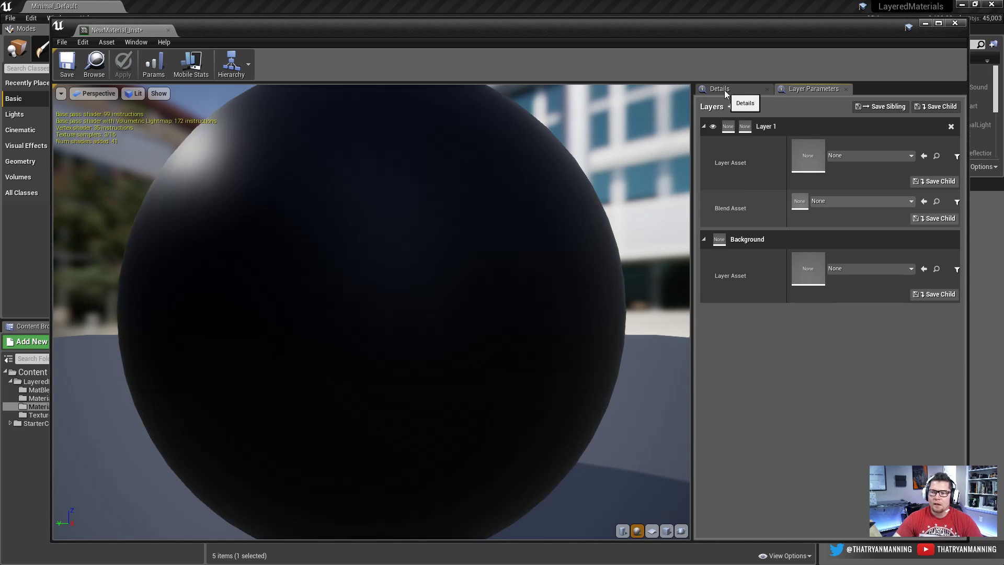
{"action": "left_click", "coordinate": [724, 90]}
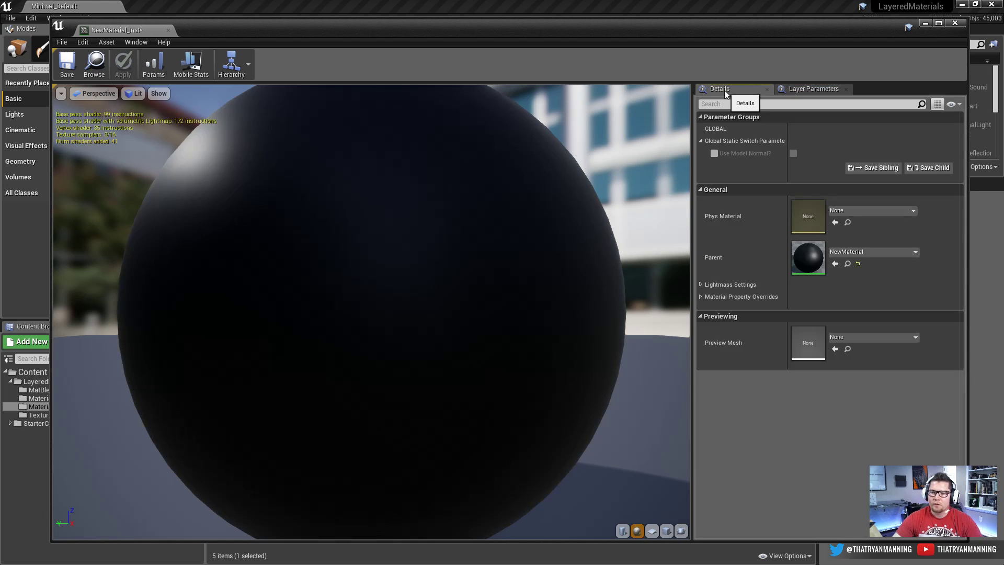
{"action": "left_click", "coordinate": [714, 154]}
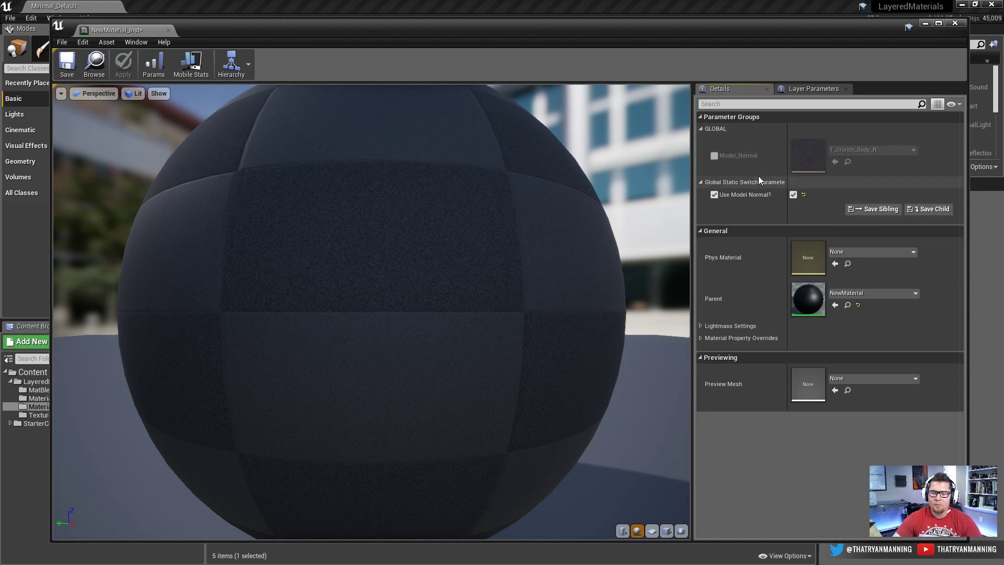
{"action": "left_click", "coordinate": [714, 156]}
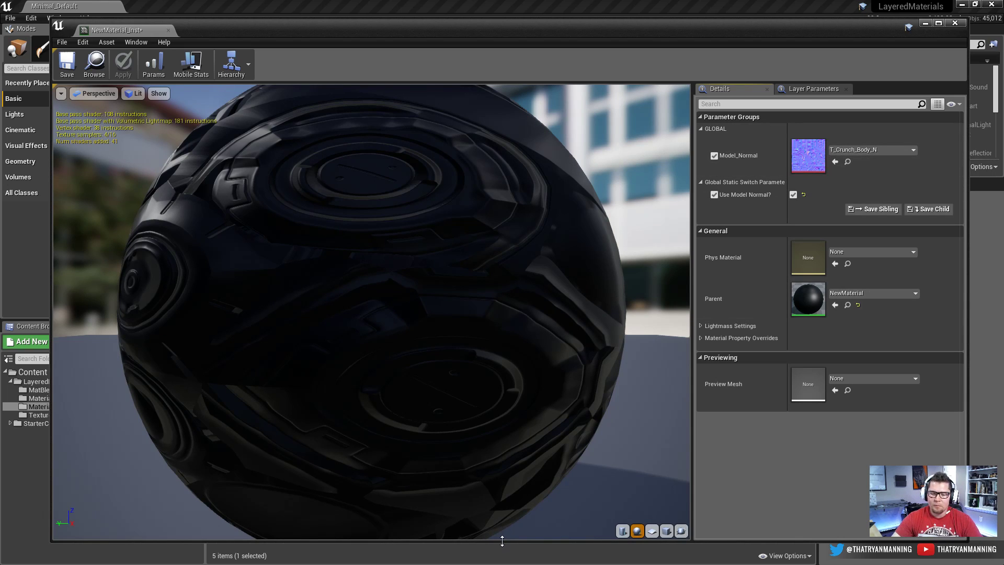
{"action": "left_click_drag", "start_coordinate": [504, 542], "coordinate": [494, 517]}
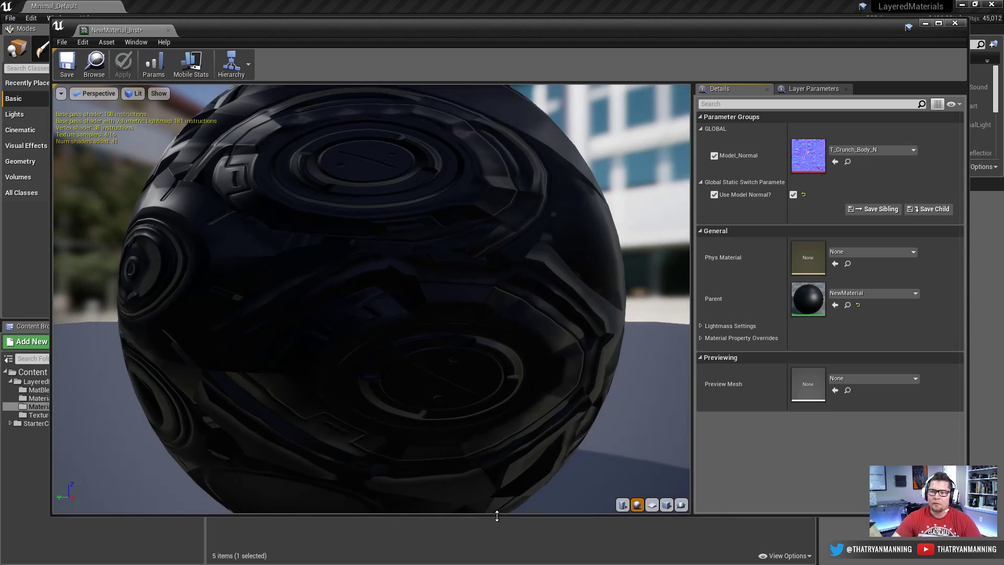
Set the Background layer to New_Plastic_A and Layer 1 to New_Plastic_B
{"action": "left_click", "coordinate": [809, 93]}
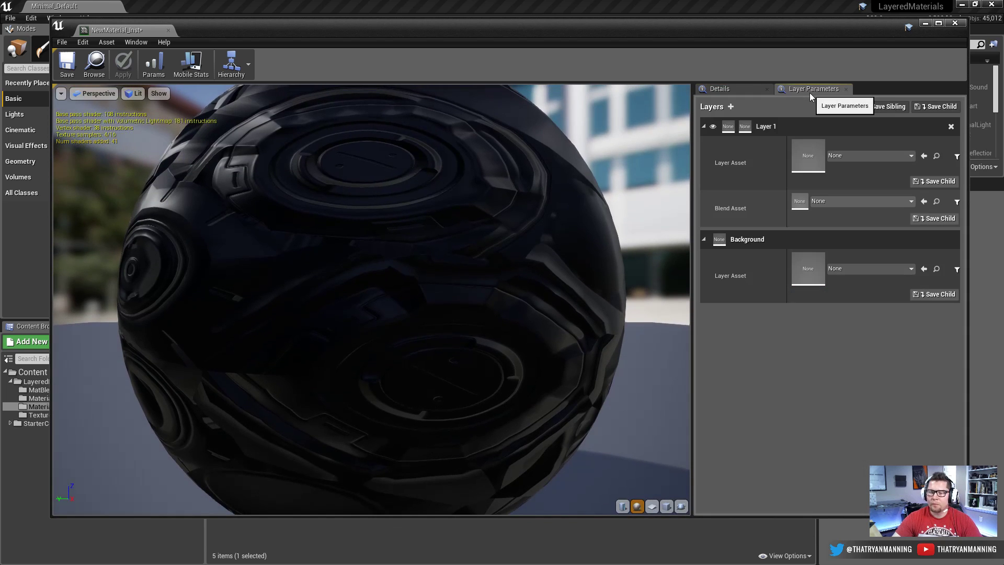
{"action": "left_click", "coordinate": [869, 268]}
{"action": "left_click", "coordinate": [893, 350]}
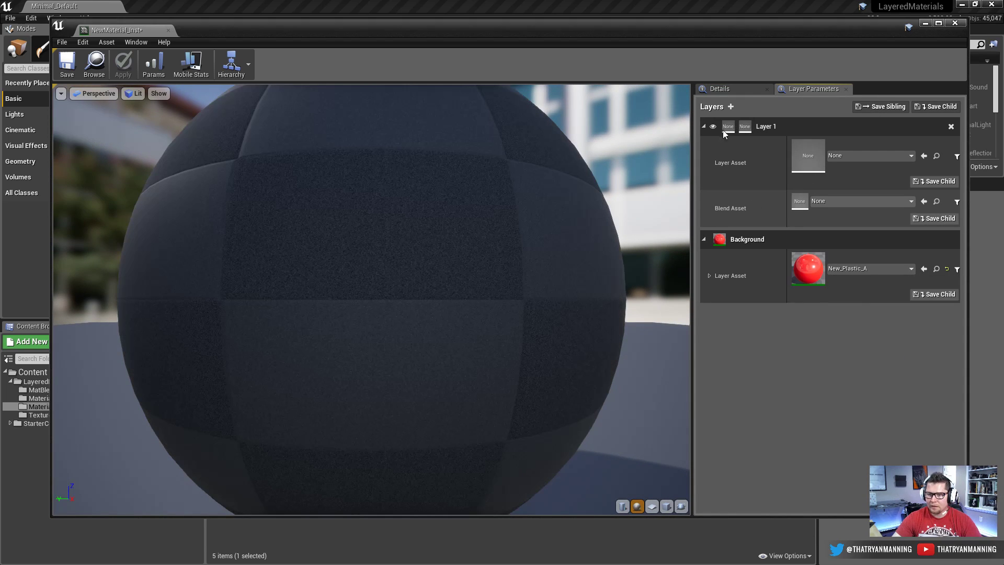
{"action": "left_click", "coordinate": [848, 154]}
{"action": "left_click", "coordinate": [883, 252]}
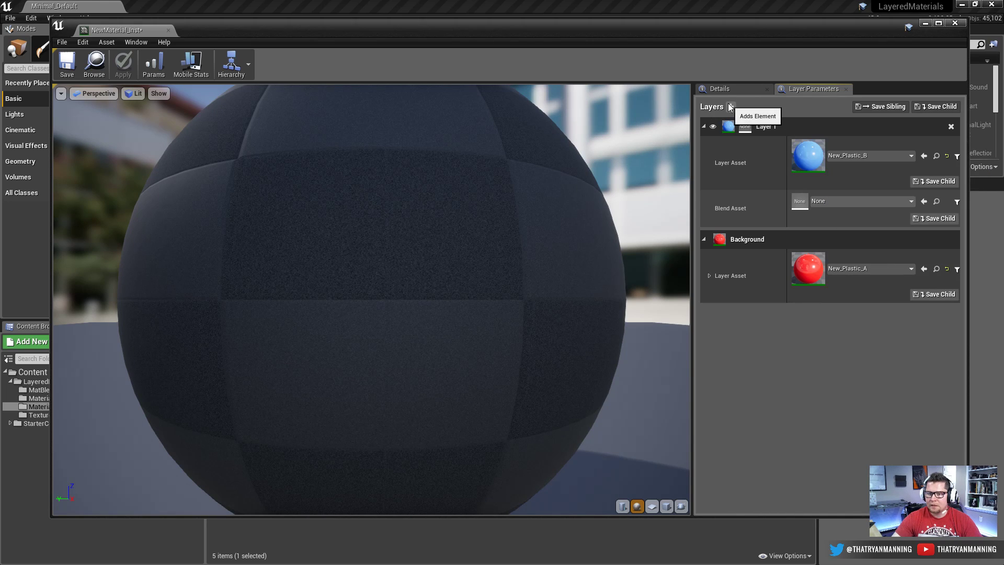
Add Layer 2 using New_Plastic_C, blended with RGBA_Blend
{"action": "left_click", "coordinate": [730, 106]}
{"action": "left_click", "coordinate": [862, 155]}
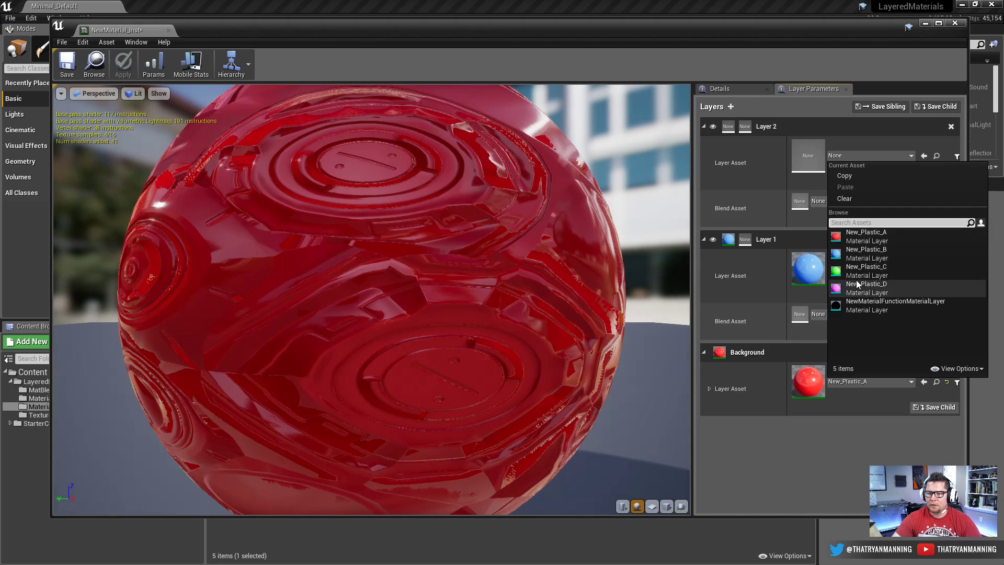
{"action": "left_click", "coordinate": [855, 276]}
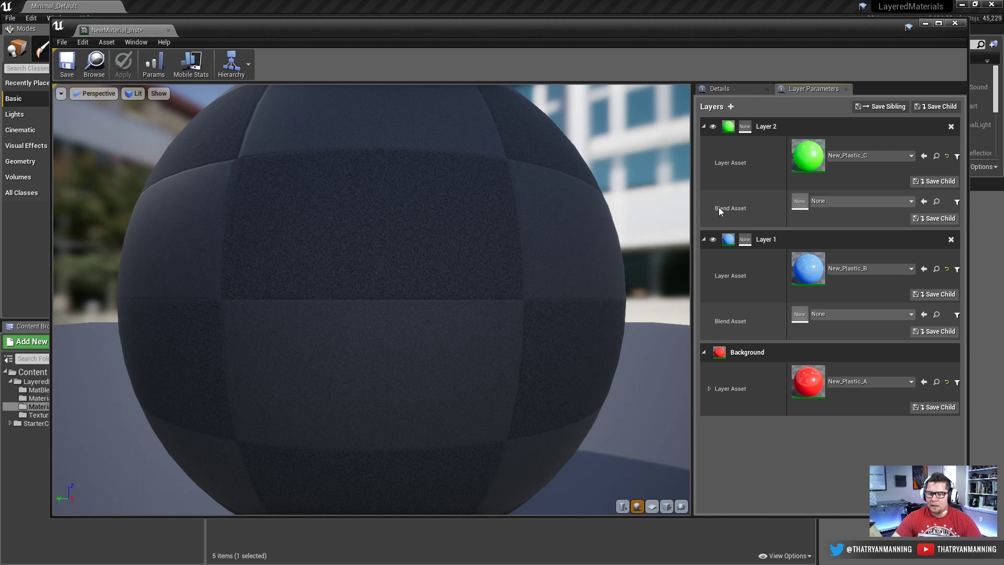
{"action": "left_click", "coordinate": [846, 202]}
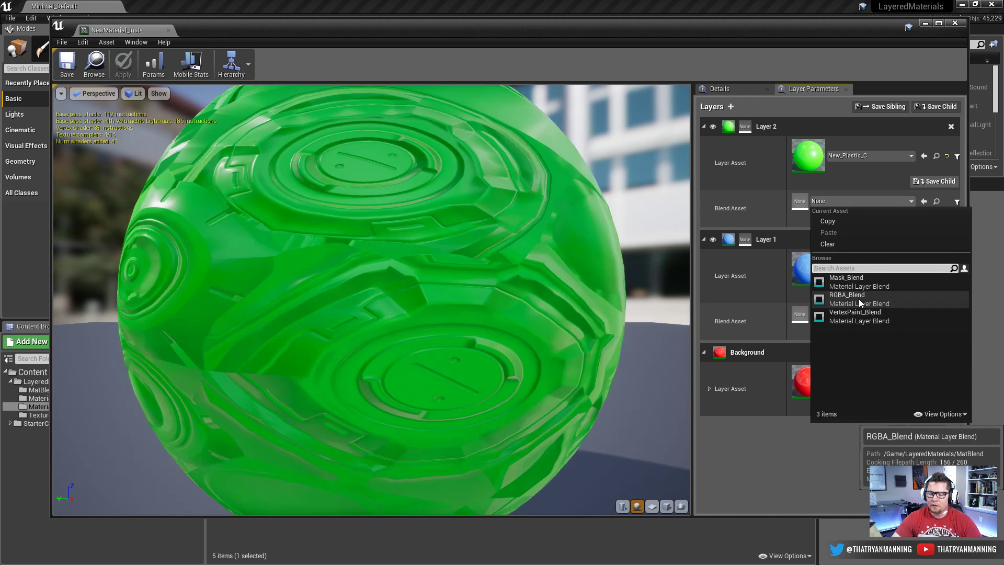
{"action": "left_click", "coordinate": [859, 299]}
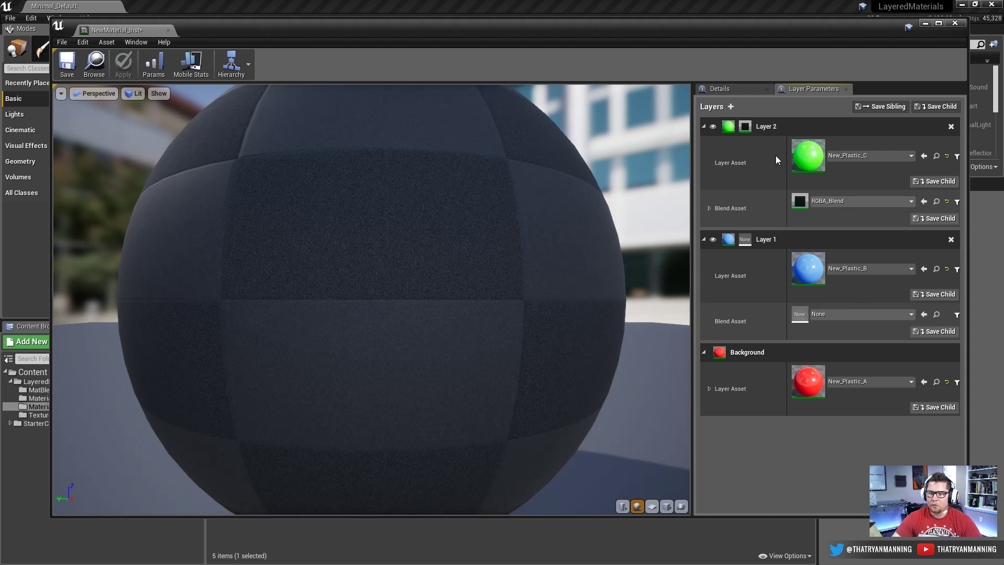
Override Layer 2's blend mask channel, settling on Red
{"action": "left_click", "coordinate": [708, 209]}
{"action": "left_click", "coordinate": [715, 231]}
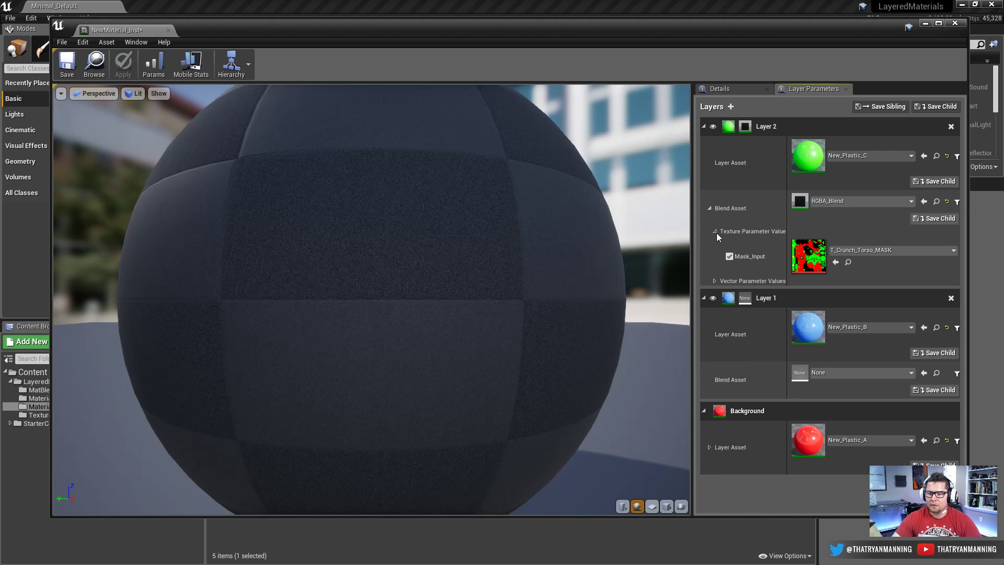
{"action": "left_click", "coordinate": [714, 283]}
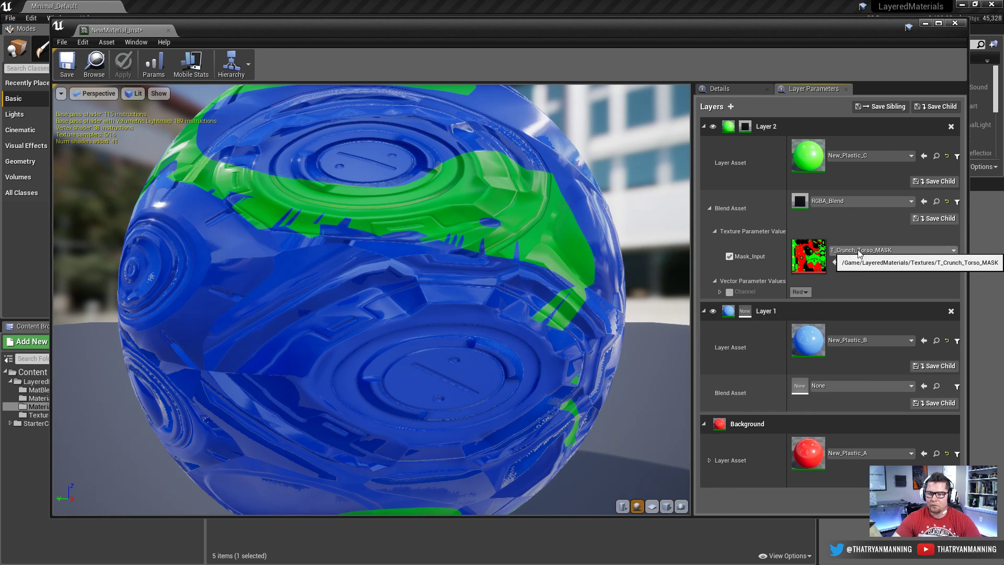
{"action": "left_click", "coordinate": [730, 292]}
{"action": "left_click", "coordinate": [800, 292]}
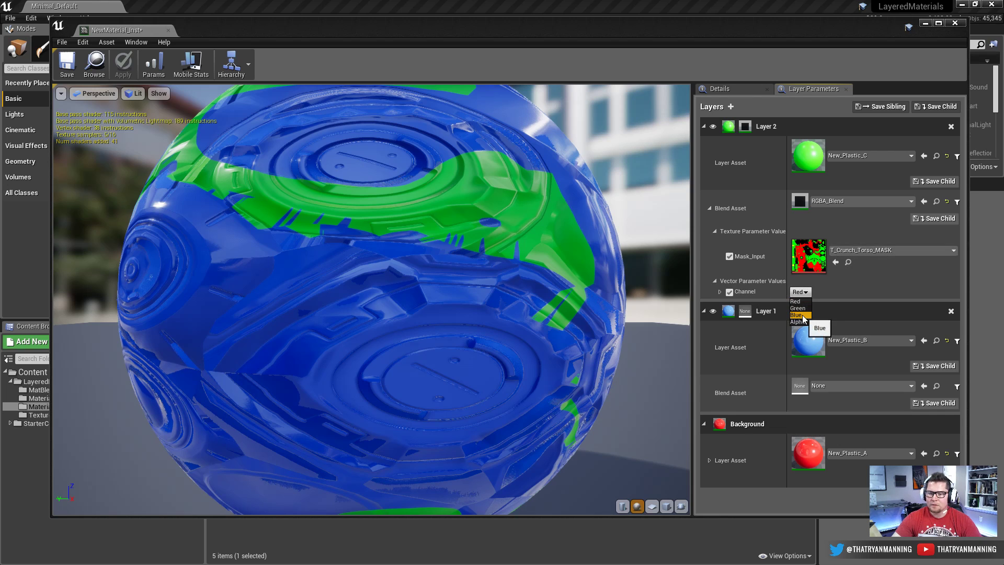
{"action": "left_click", "coordinate": [803, 320]}
{"action": "left_click", "coordinate": [800, 291]}
{"action": "left_click", "coordinate": [800, 312]}
{"action": "left_click", "coordinate": [800, 291]}
{"action": "left_click", "coordinate": [798, 303]}
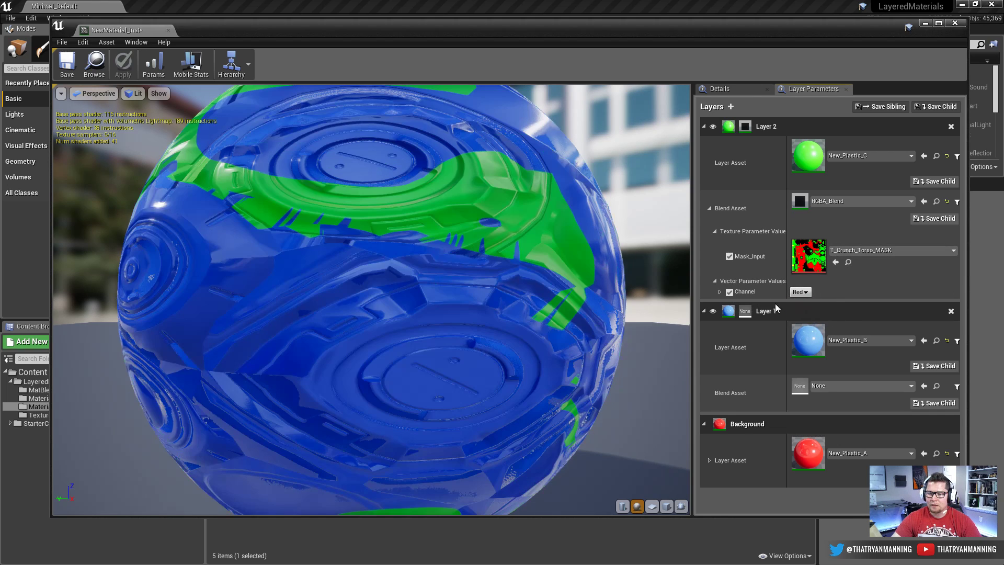
{"action": "left_click", "coordinate": [710, 220]}
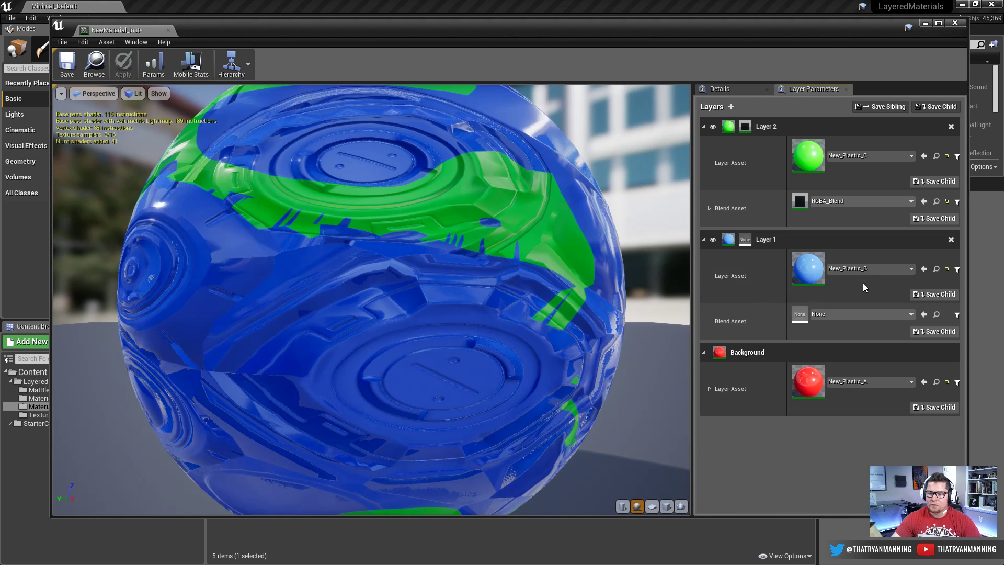
Blend Layer 1 with RGBA_Blend and override its mask channel to Blue
{"action": "left_click", "coordinate": [884, 314]}
{"action": "left_click", "coordinate": [837, 414]}
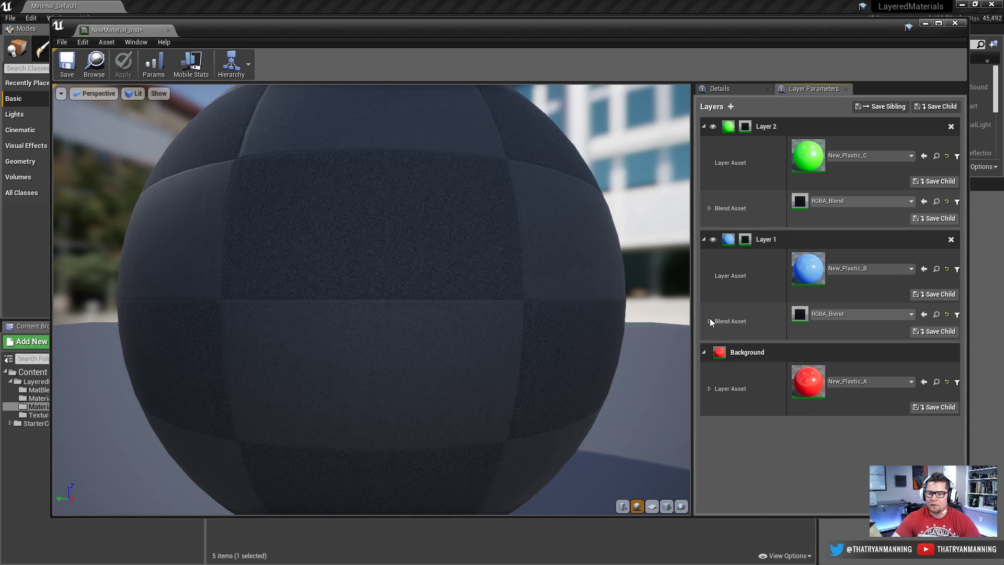
{"action": "left_click", "coordinate": [709, 321]}
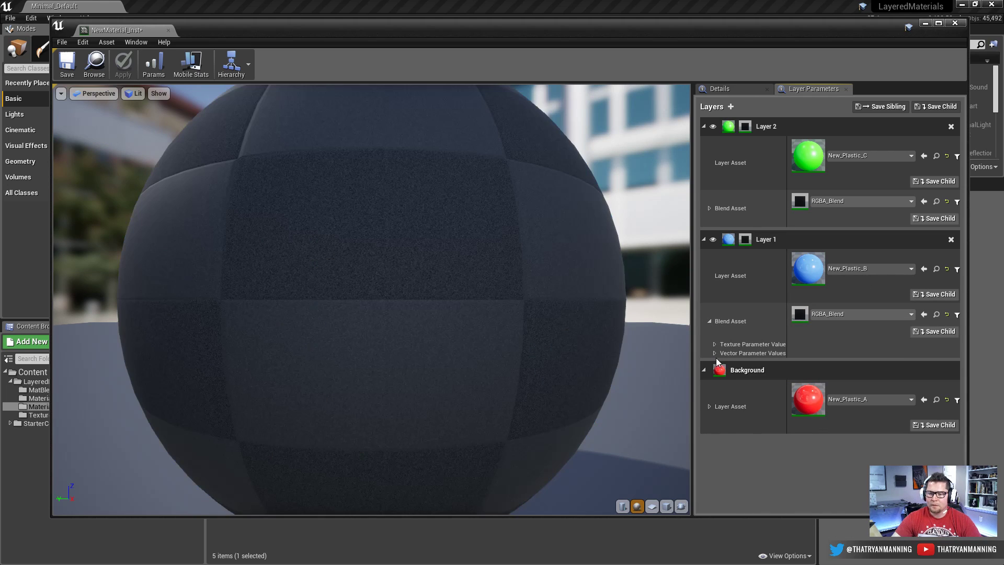
{"action": "left_click", "coordinate": [715, 352]}
{"action": "left_click", "coordinate": [715, 344]}
{"action": "left_click", "coordinate": [720, 405]}
{"action": "left_click", "coordinate": [729, 404]}
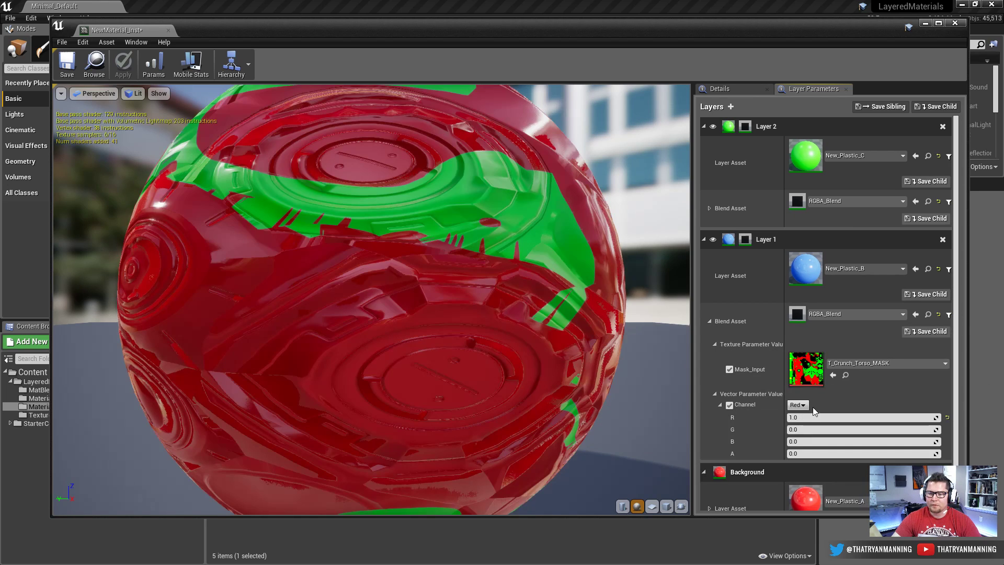
{"action": "left_click", "coordinate": [798, 404]}
{"action": "left_click", "coordinate": [800, 437]}
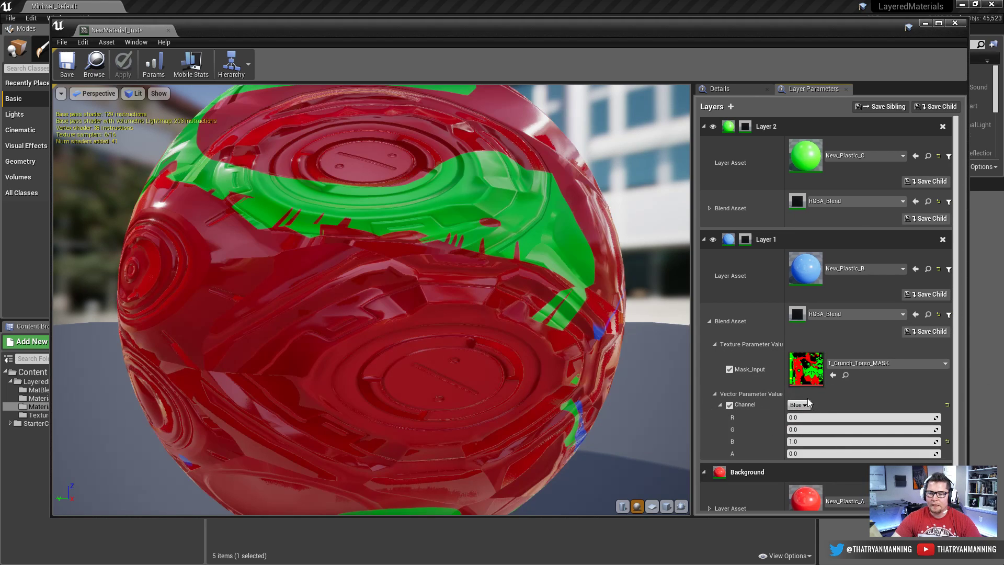
{"action": "left_click", "coordinate": [720, 405]}
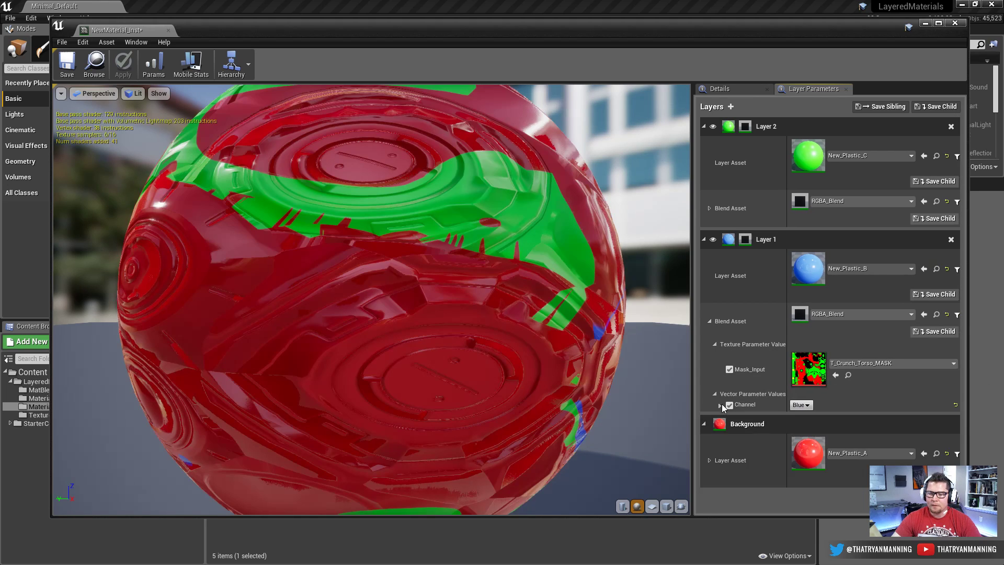
{"action": "left_click", "coordinate": [708, 460]}
{"action": "left_click", "coordinate": [715, 501]}
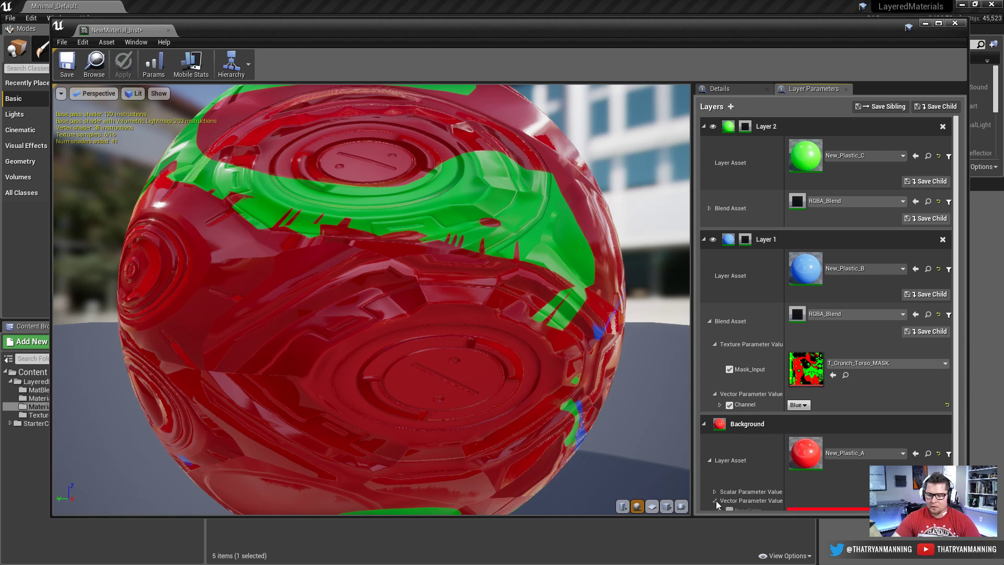
Override the Background BaseColor to light blue (sRGB 71BCFFFF) and save the instance
{"action": "left_click", "coordinate": [714, 492]}
{"action": "scroll", "coordinate": [761, 433], "scroll_direction": "down", "scroll_amount": 1}
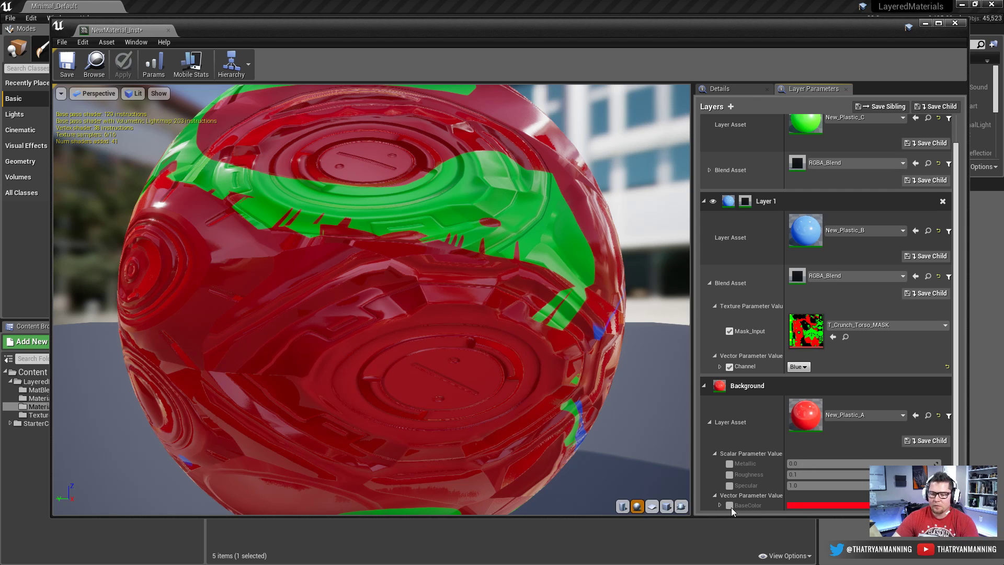
{"action": "left_click", "coordinate": [808, 503]}
{"action": "left_click_drag", "start_coordinate": [657, 341], "coordinate": [611, 347]}
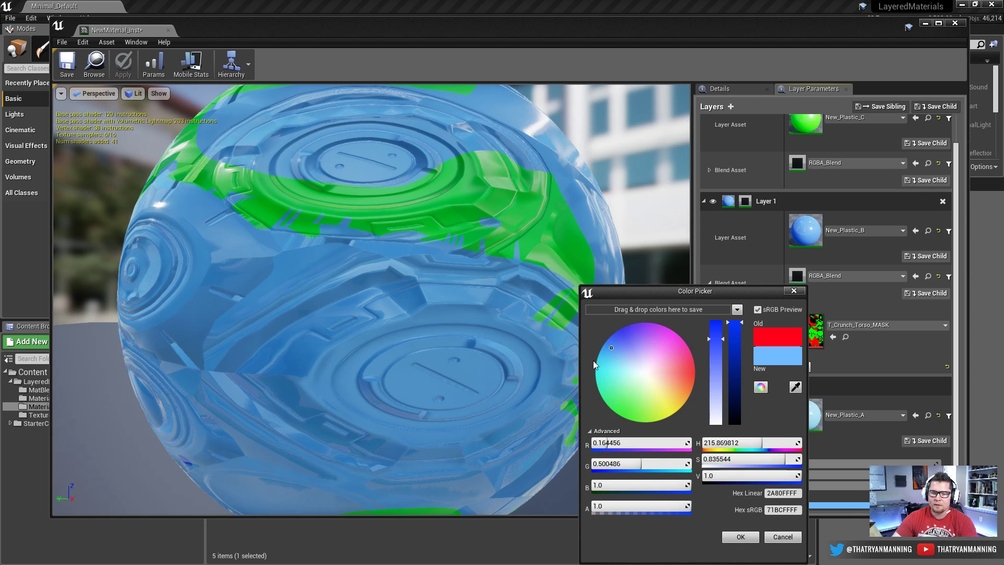
{"action": "left_click", "coordinate": [745, 538]}
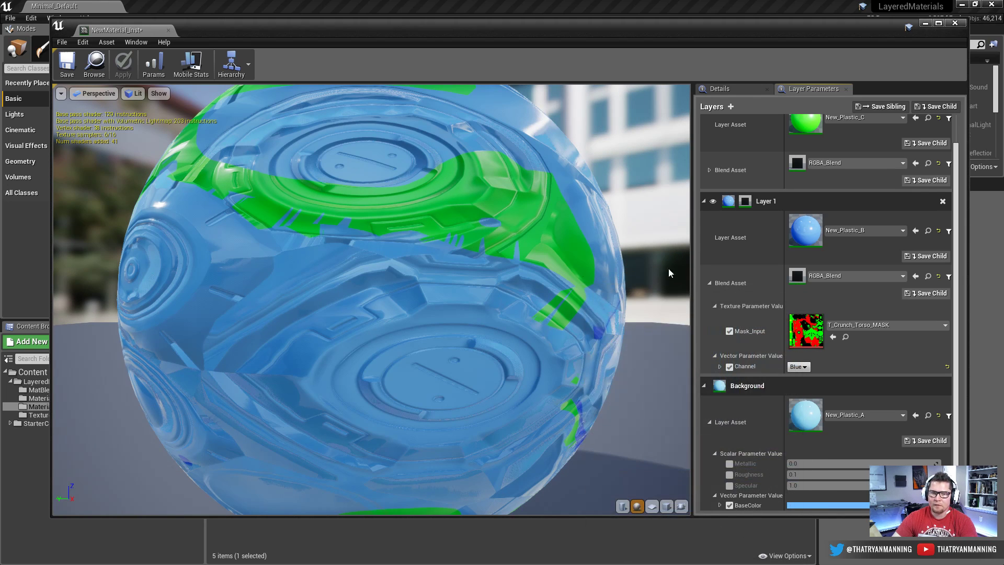
{"action": "left_click", "coordinate": [68, 62]}
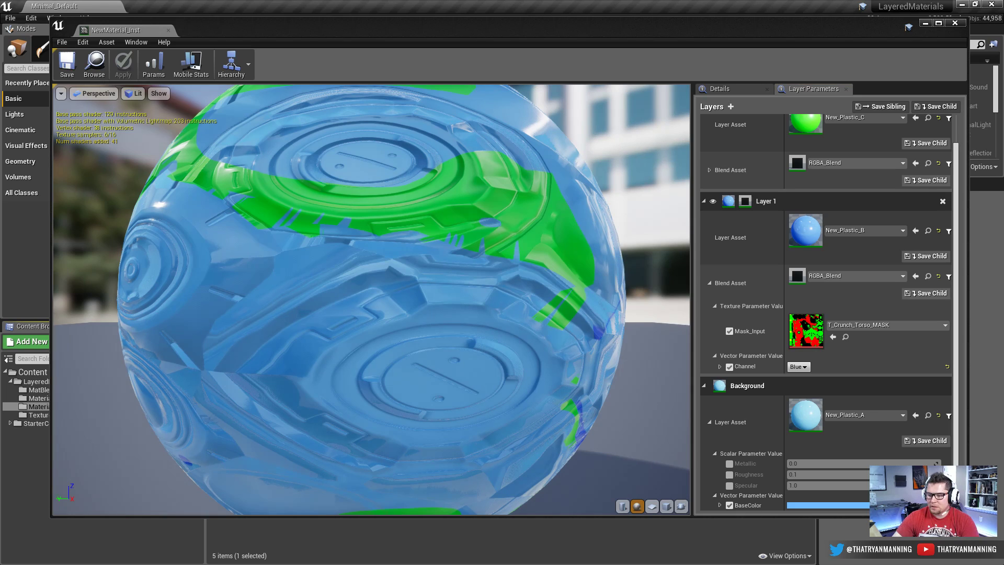
Resize the instance editor and review its general and layer parameters
{"action": "left_click_drag", "start_coordinate": [968, 517], "coordinate": [617, 390]}
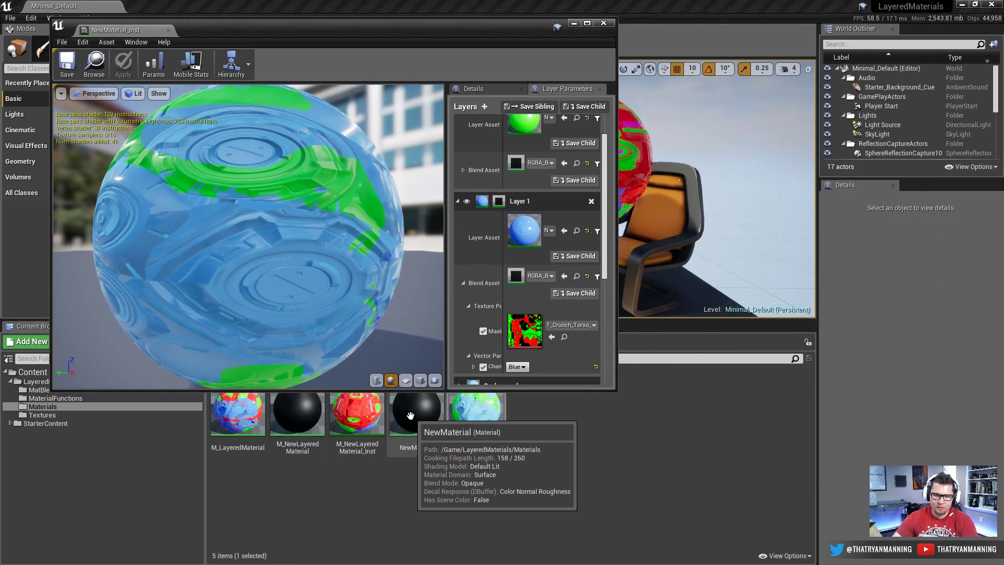
{"action": "left_click", "coordinate": [476, 89]}
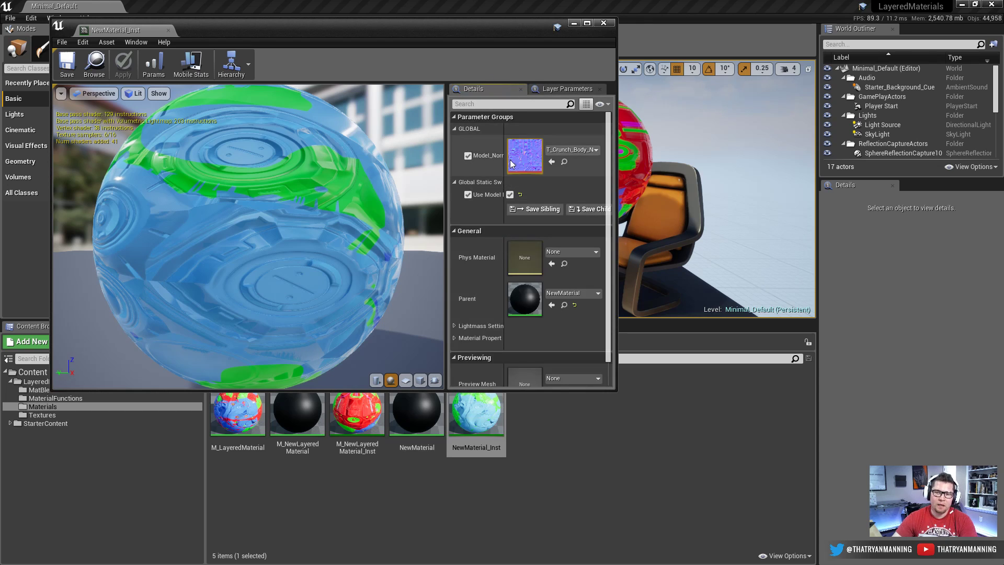
{"action": "left_click", "coordinate": [560, 90]}
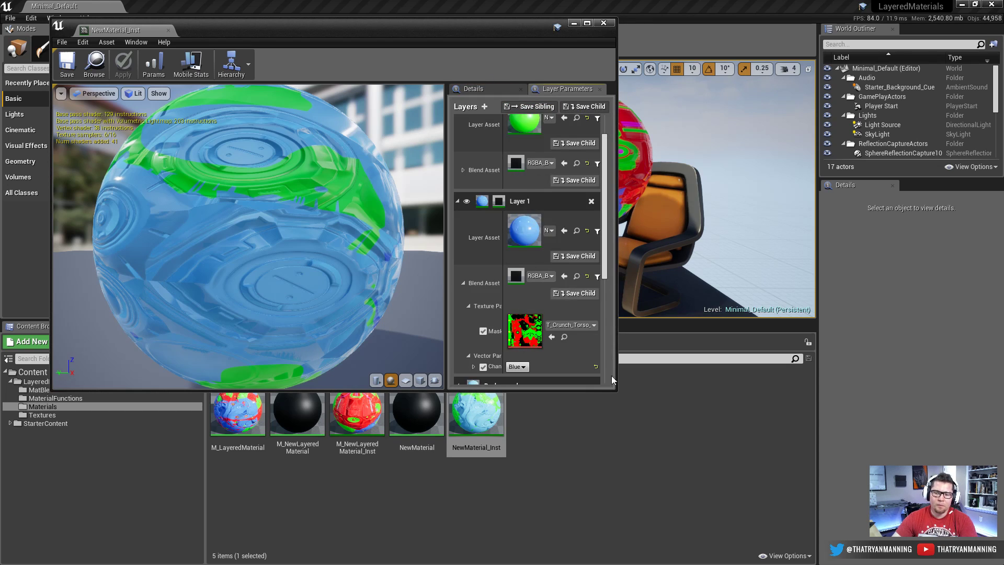
{"action": "left_click_drag", "start_coordinate": [614, 391], "coordinate": [715, 435]}
Inspect NewMaterial's normal nodes, recheck the instance's Model_Normal toggle, then close the editor
{"action": "double_click", "coordinate": [417, 447]}
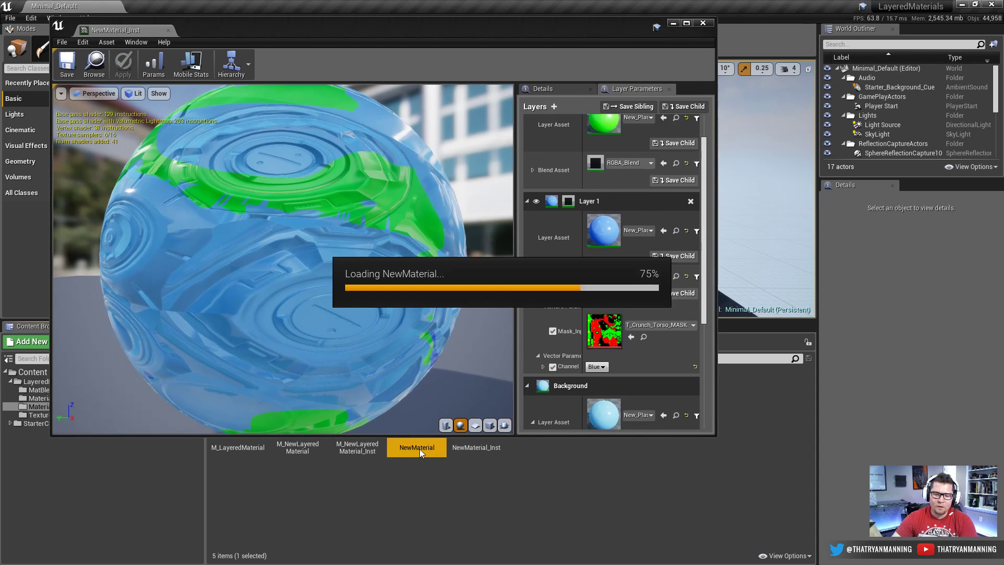
{"action": "scroll", "coordinate": [344, 241], "scroll_direction": "down", "scroll_amount": 3}
{"action": "right_click_drag", "start_coordinate": [344, 240], "coordinate": [381, 192]}
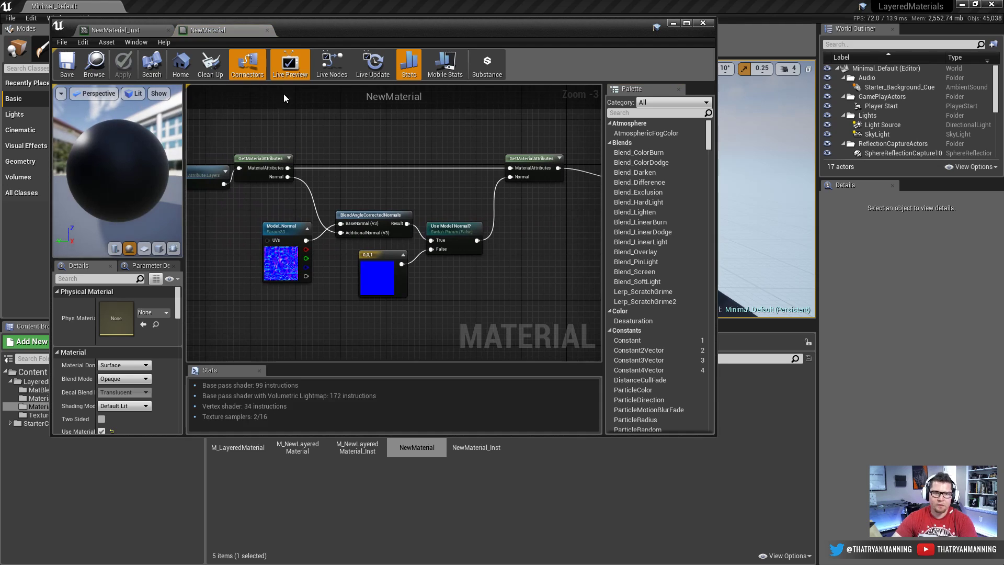
{"action": "left_click", "coordinate": [126, 26]}
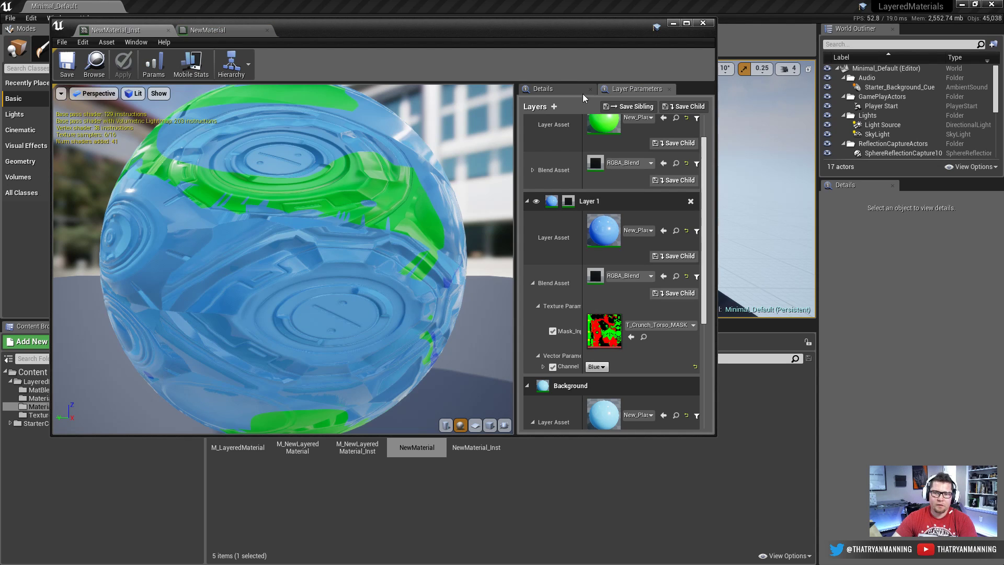
{"action": "left_click", "coordinate": [551, 88]}
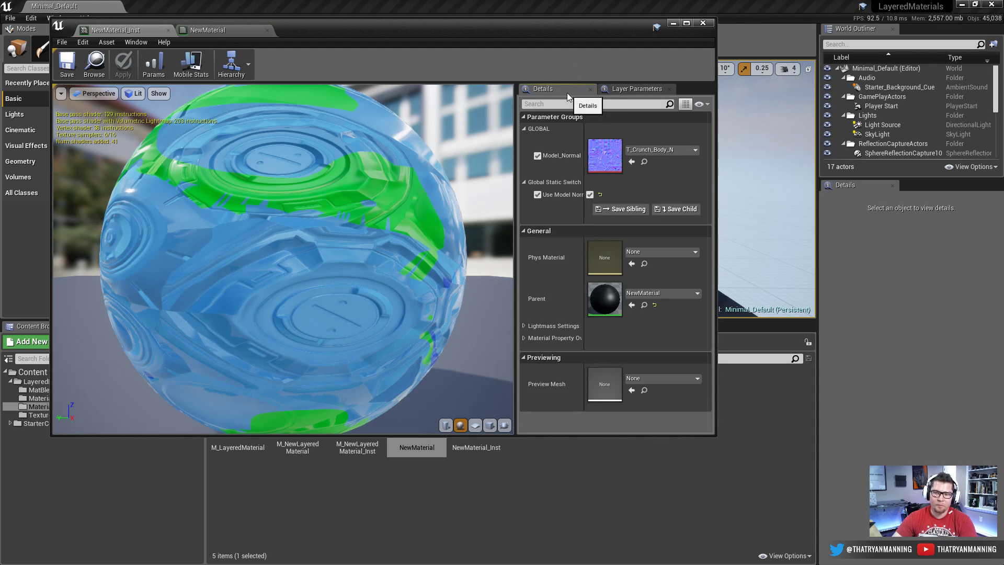
{"action": "left_click", "coordinate": [644, 89]}
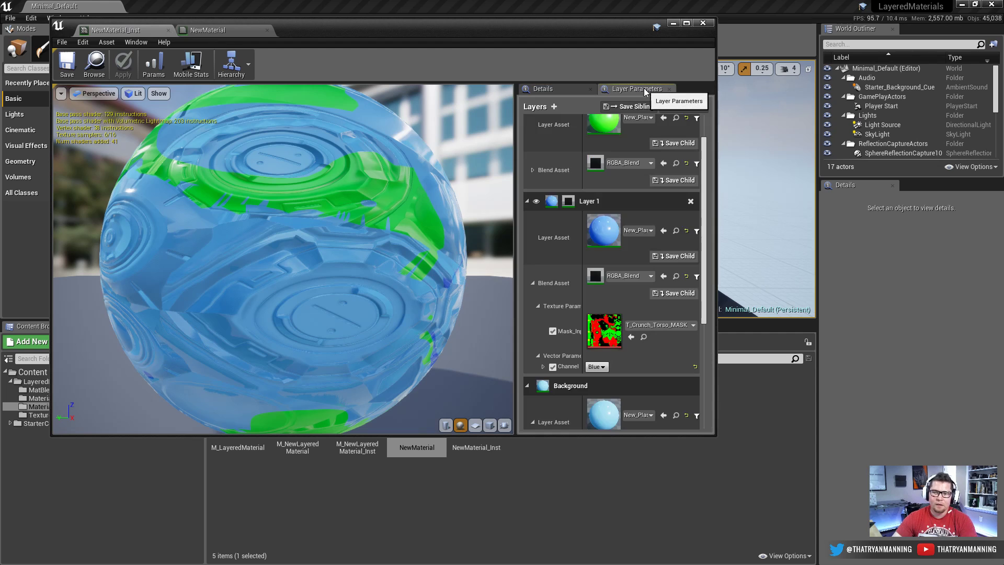
{"action": "left_click", "coordinate": [702, 25]}
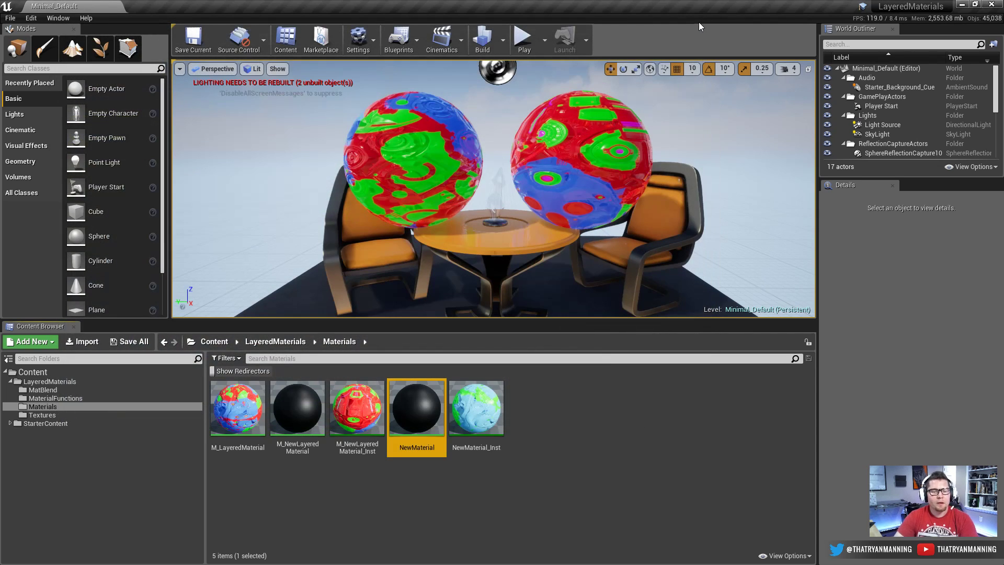